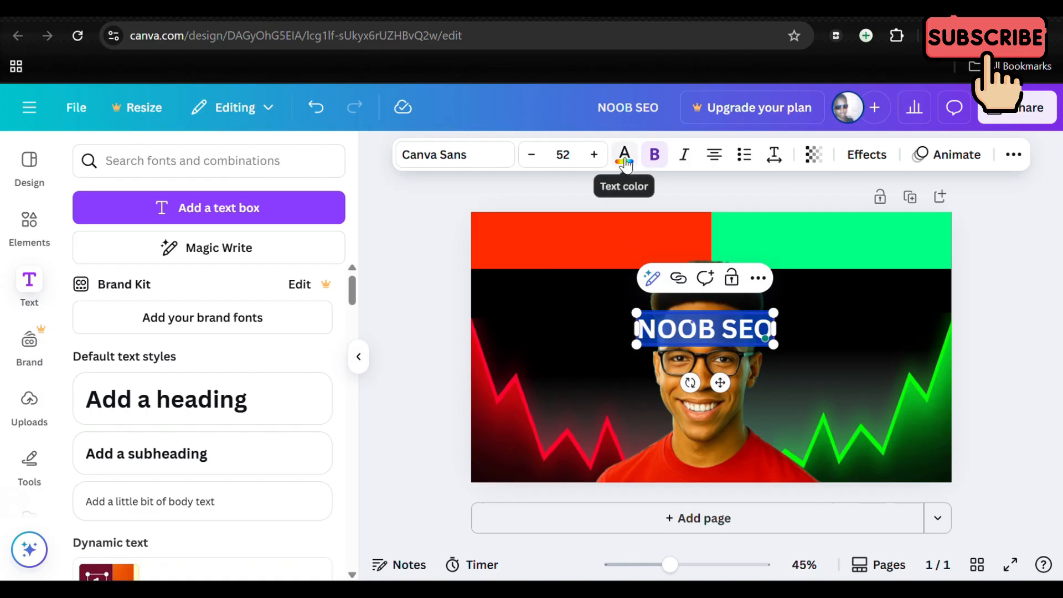
- Colour the NOOB SEO text in the document's bright red and move it beside the man's head, above the red chart line
left_click(625, 155)
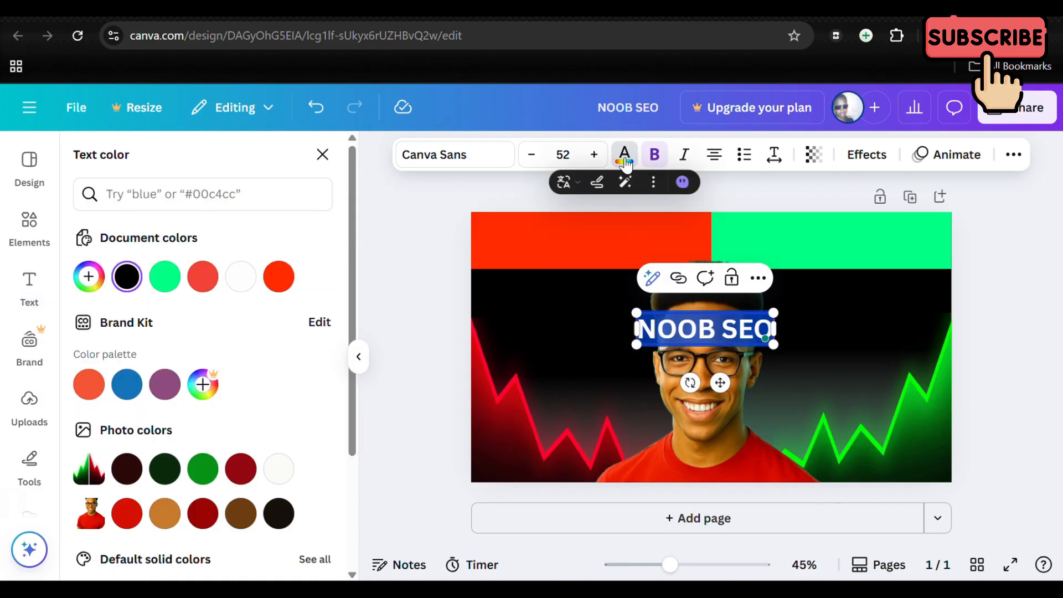
left_click(280, 286)
left_click(982, 369)
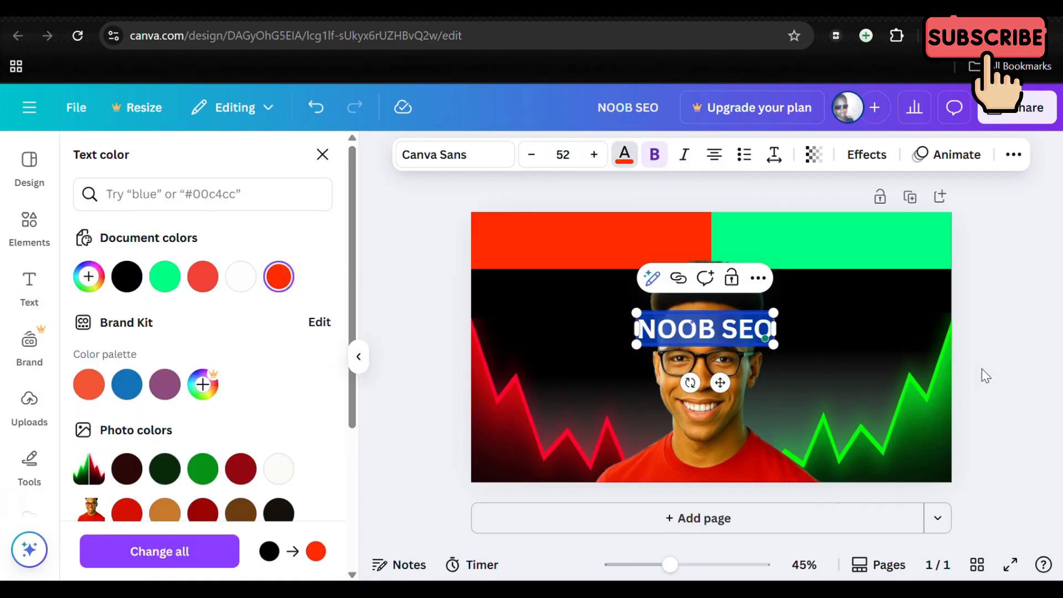
left_click(1016, 308)
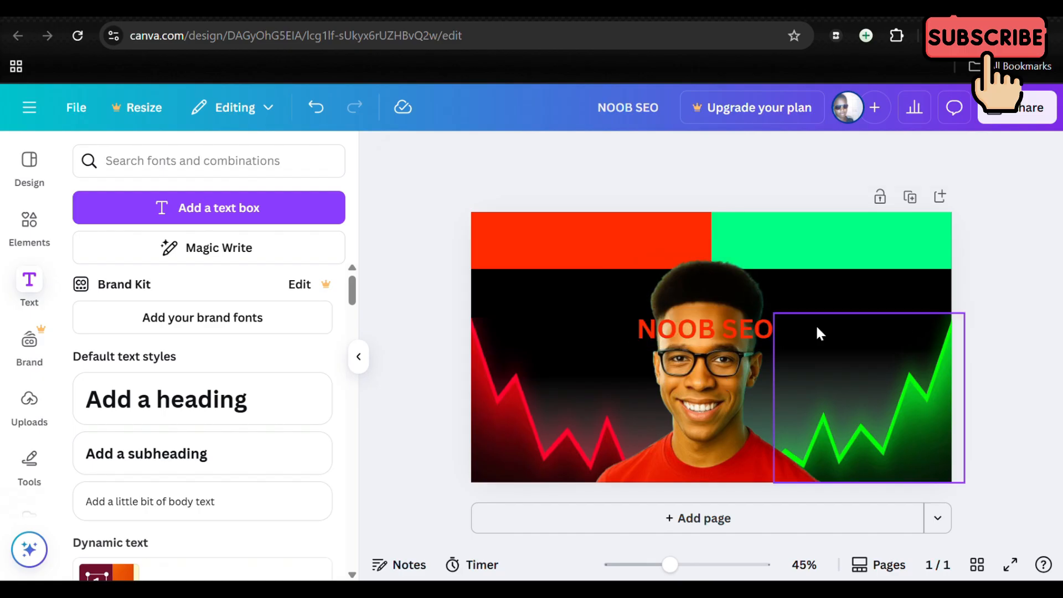
left_click(740, 331)
left_click_drag(739, 330, 612, 341)
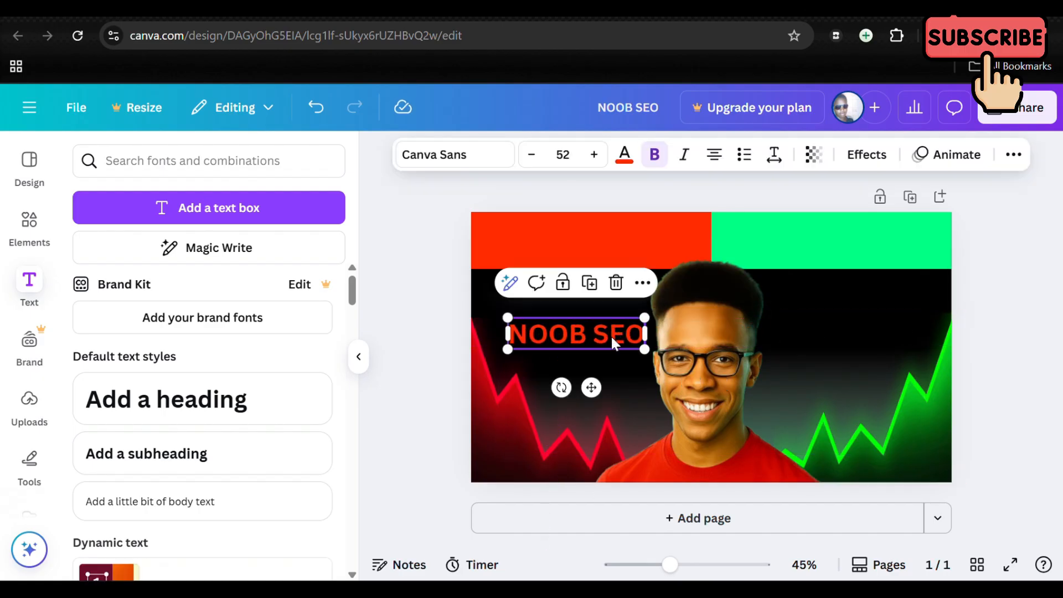
- Change the font of the NOOB SEO text to Archivo Black
left_click(473, 155)
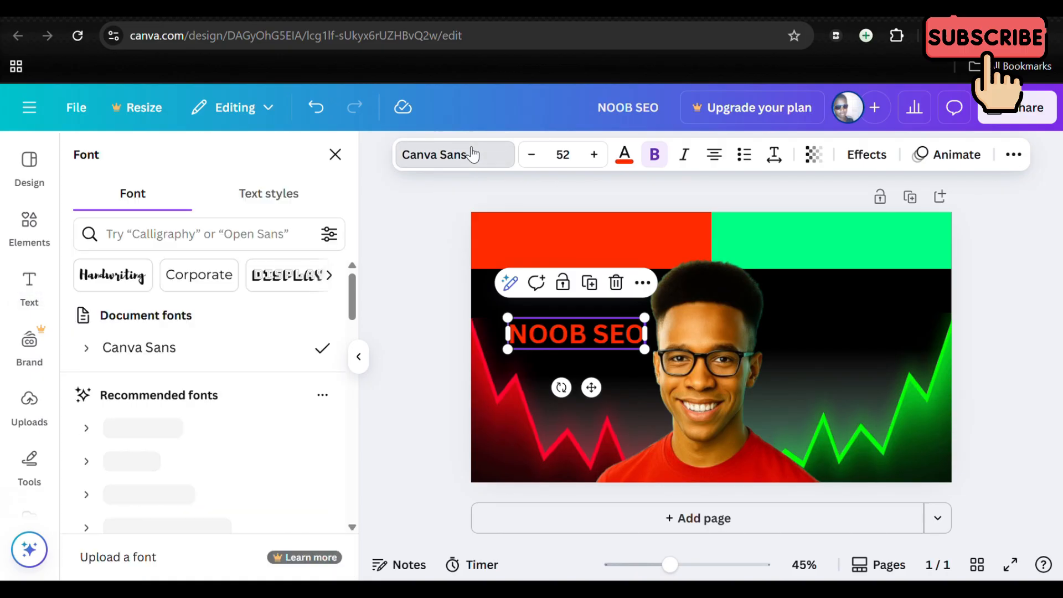
scroll(262, 432, "down", 4)
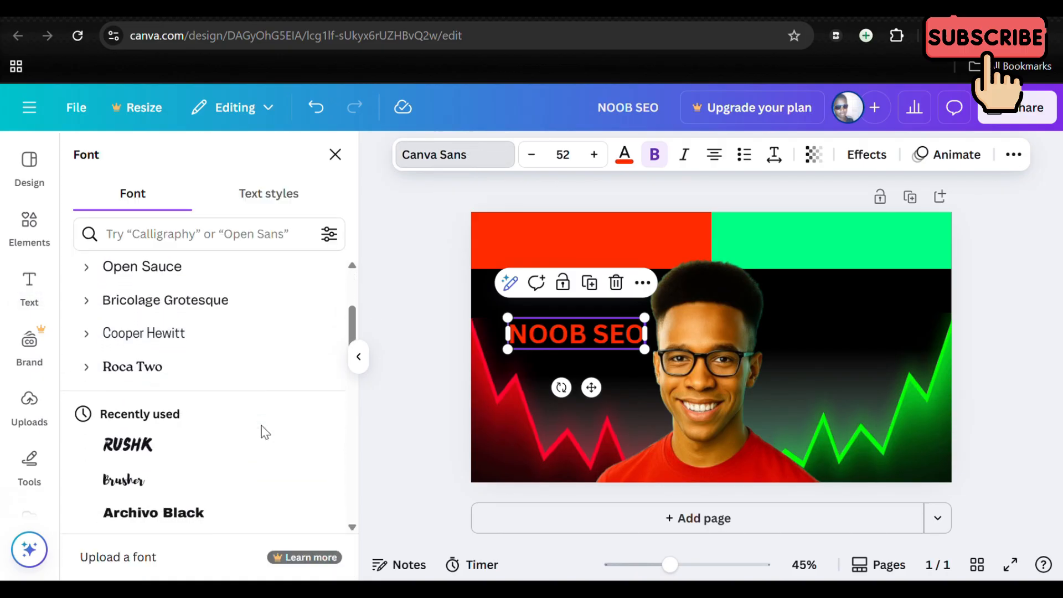
scroll(261, 427, "down", 3)
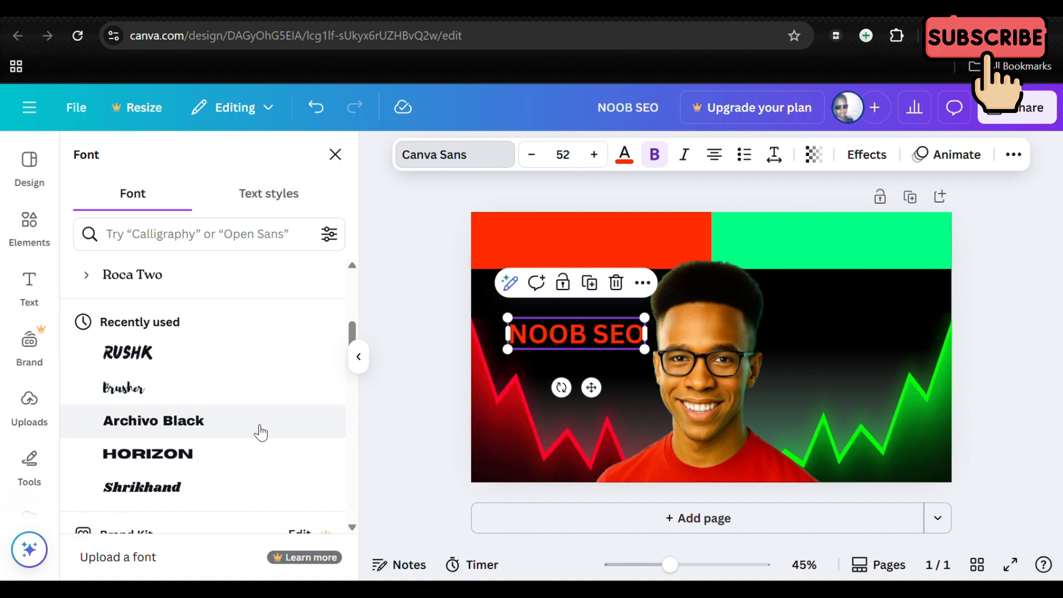
left_click(238, 427)
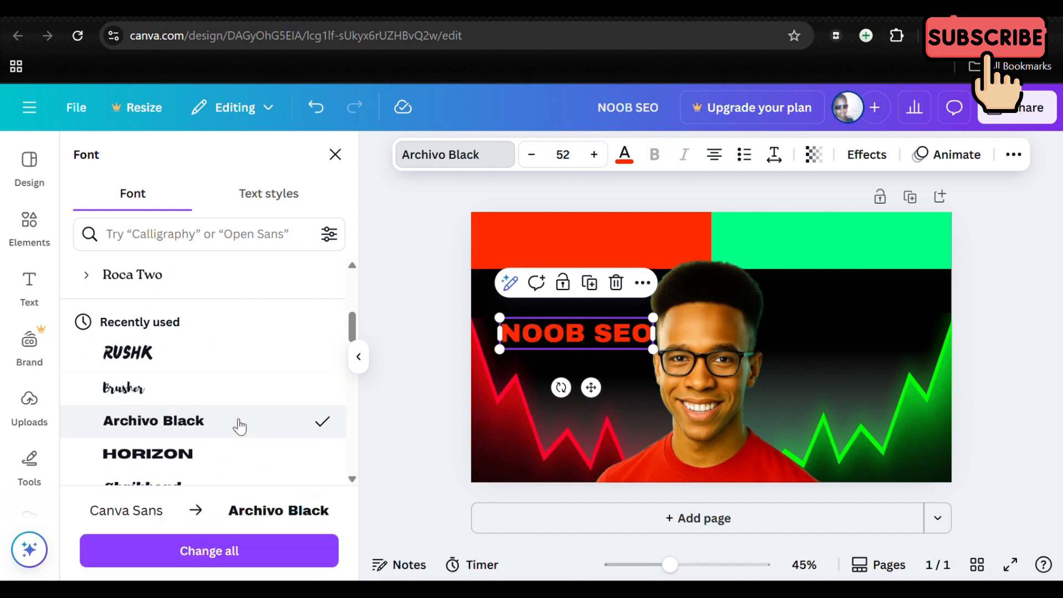
left_click(972, 328)
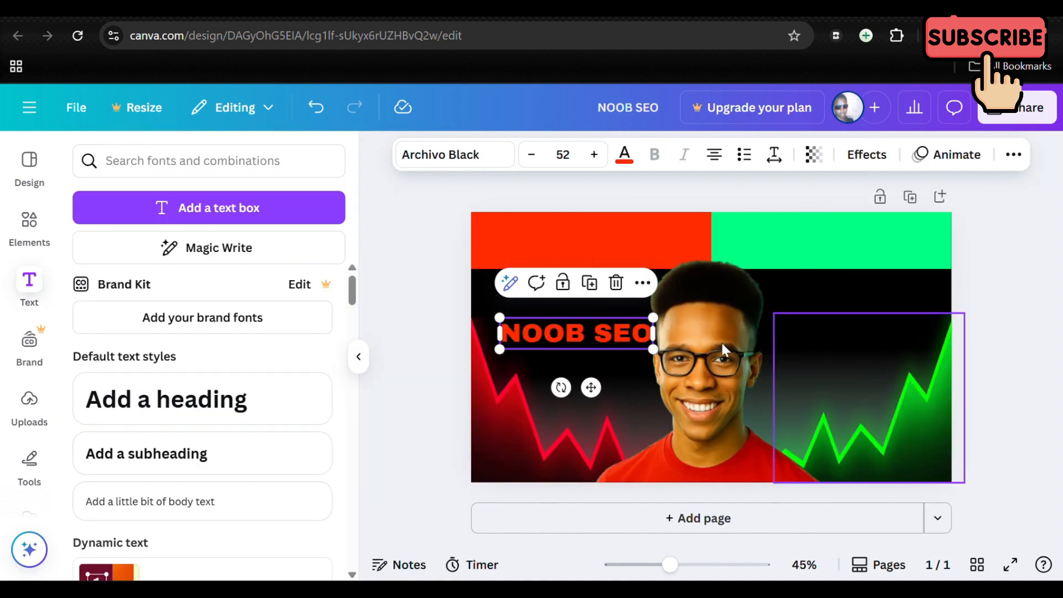
left_click(401, 287)
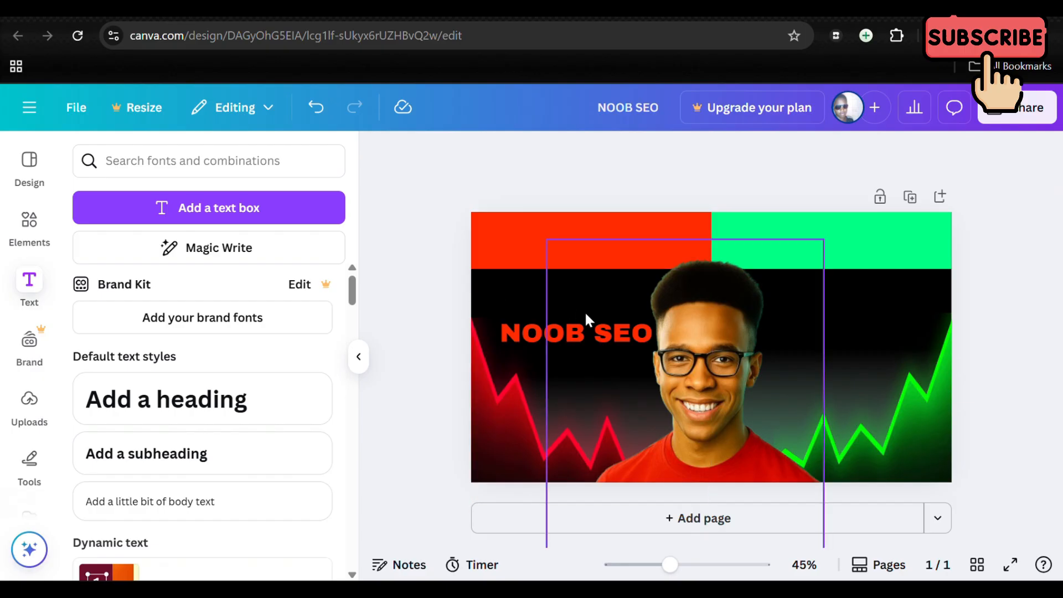
- Nudge the NOOB SEO text slightly and give it a Shadow effect in white (#fefefe)
left_click(593, 326)
left_click_drag(593, 327, 588, 327)
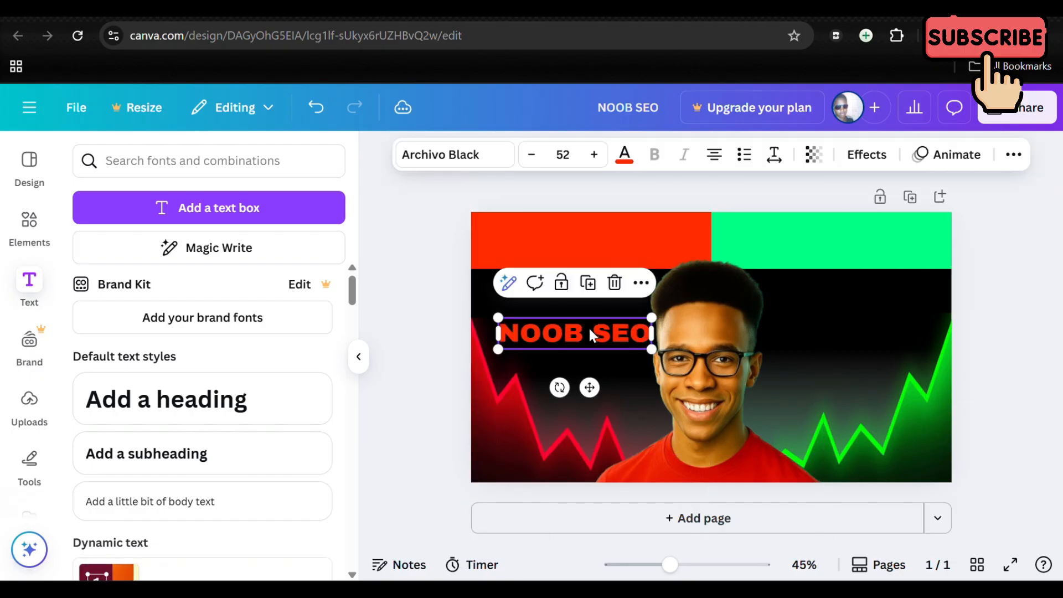
left_click(854, 173)
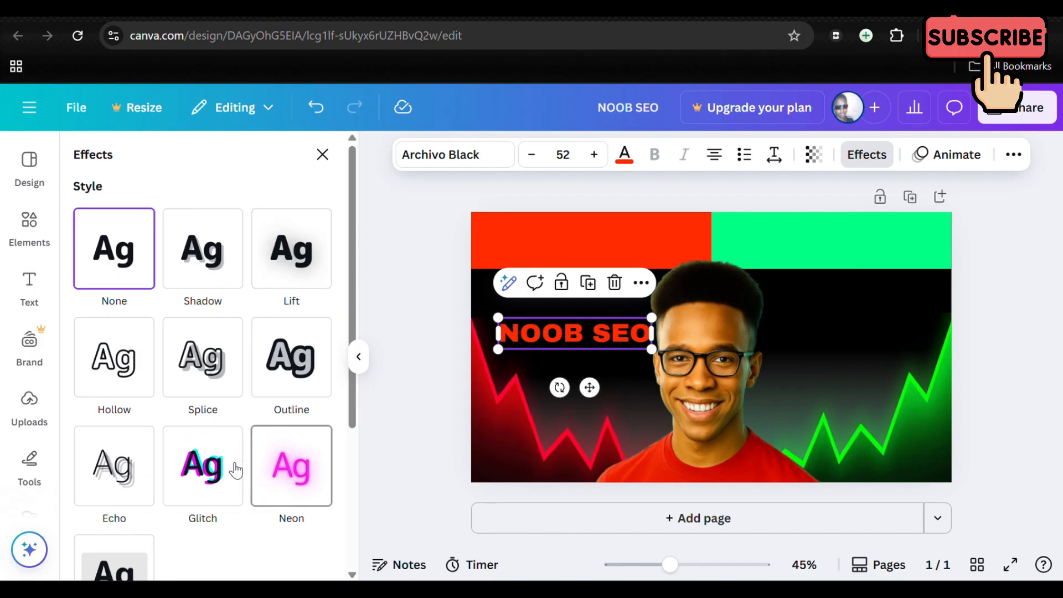
left_click(185, 275)
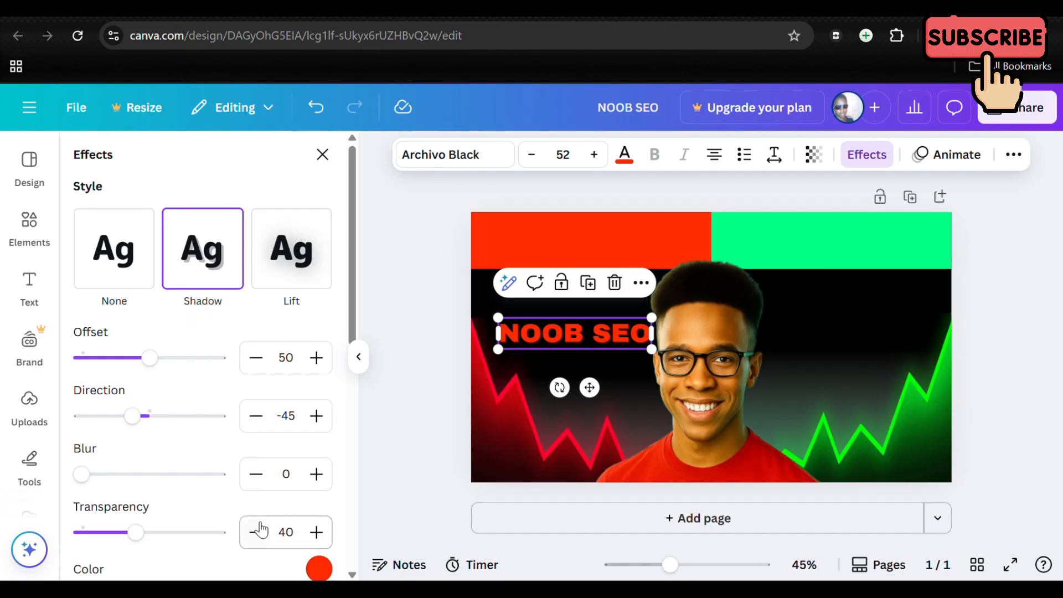
left_click(319, 569)
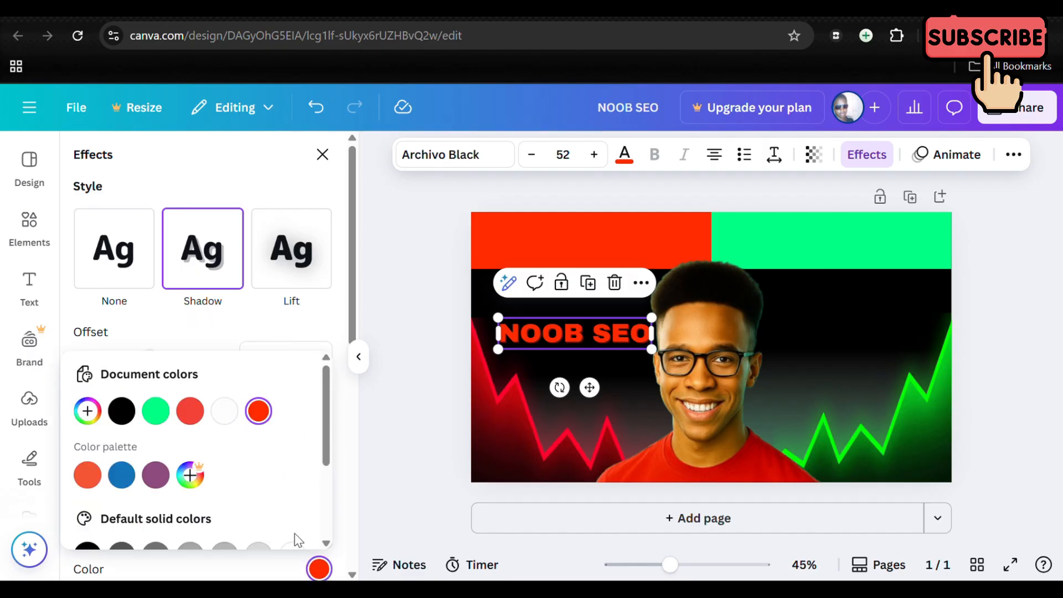
left_click(232, 425)
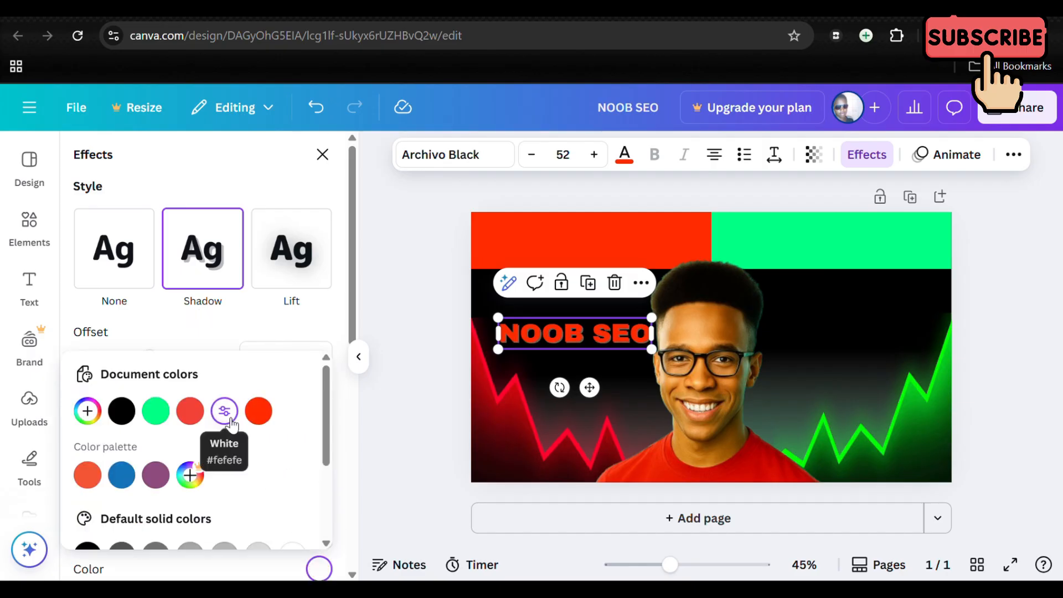
scroll(232, 424, "down", 2)
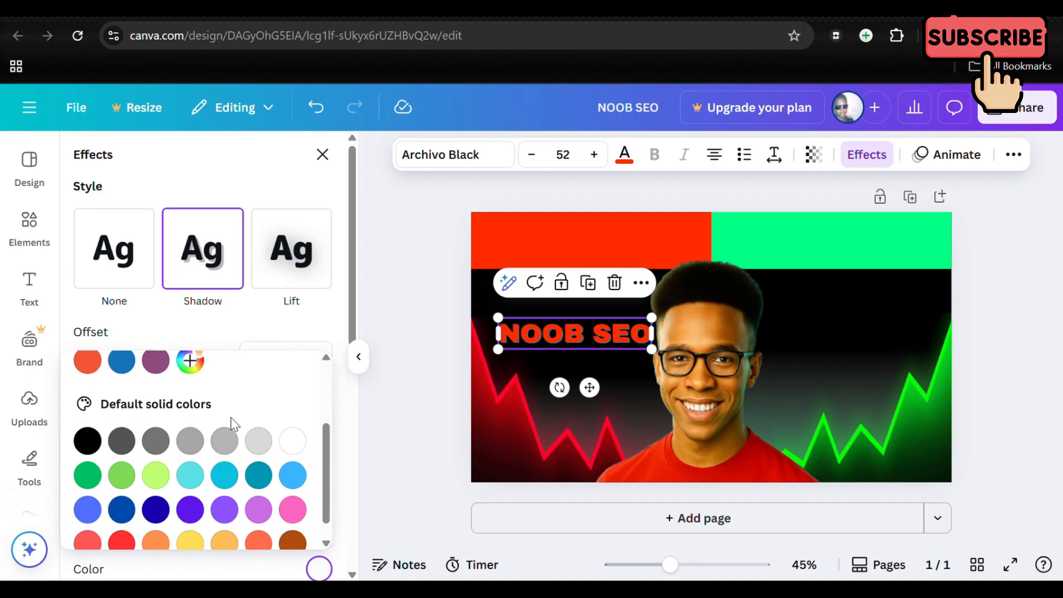
scroll(231, 418, "up", 2)
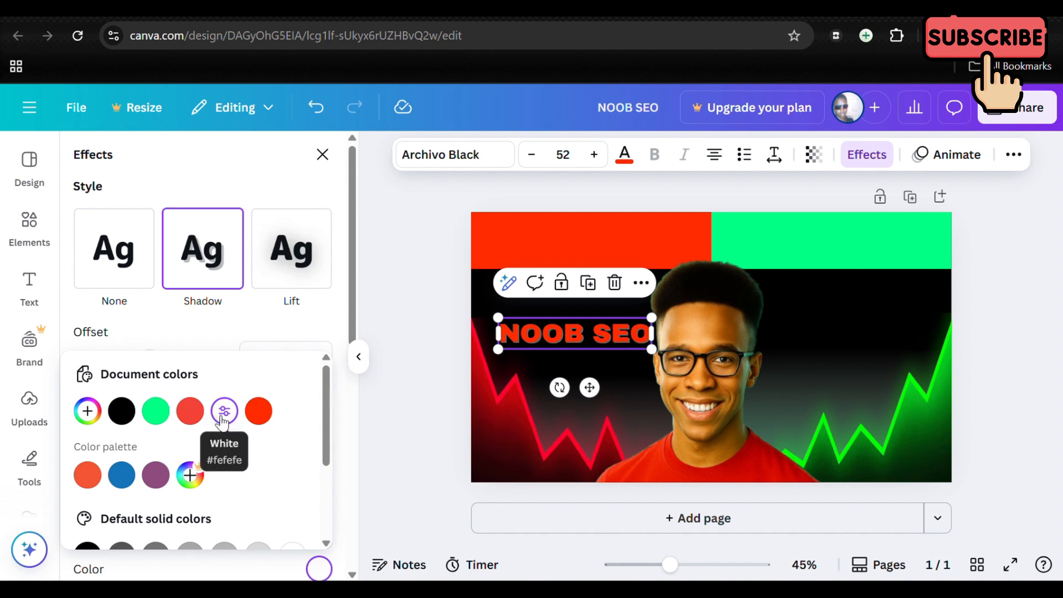
left_click(424, 248)
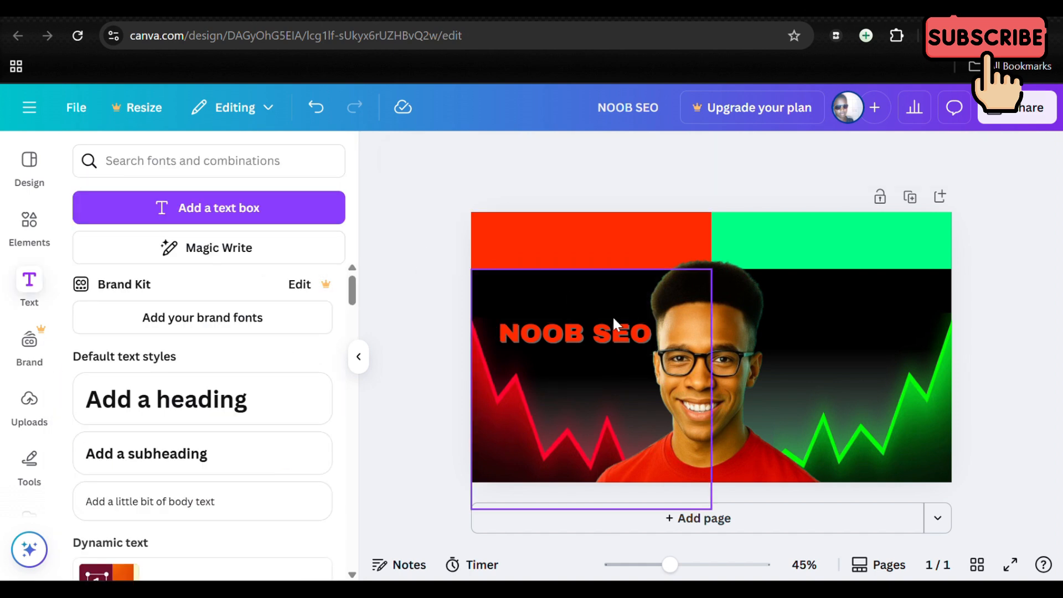
- Duplicate the NOOB SEO text and place the copy on the other side of the man, above the green chart line
left_click(631, 335)
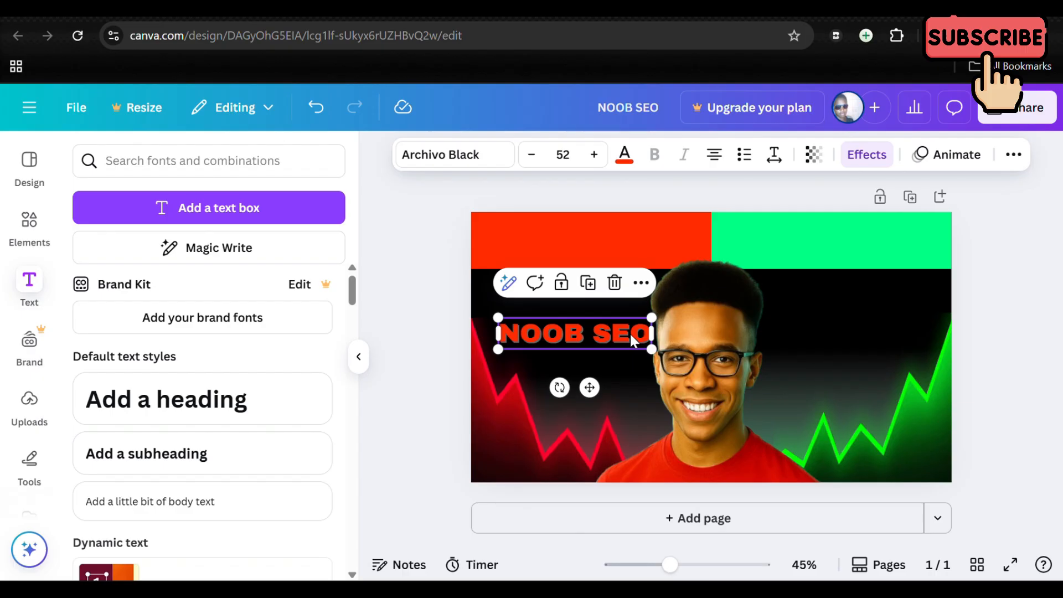
left_click(588, 283)
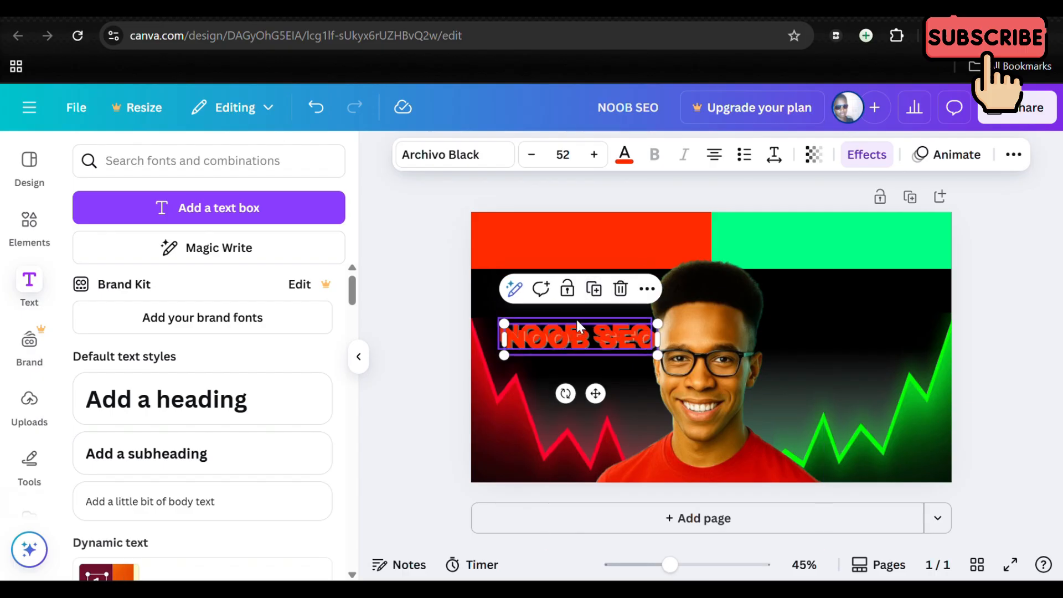
left_click_drag(583, 334, 858, 326)
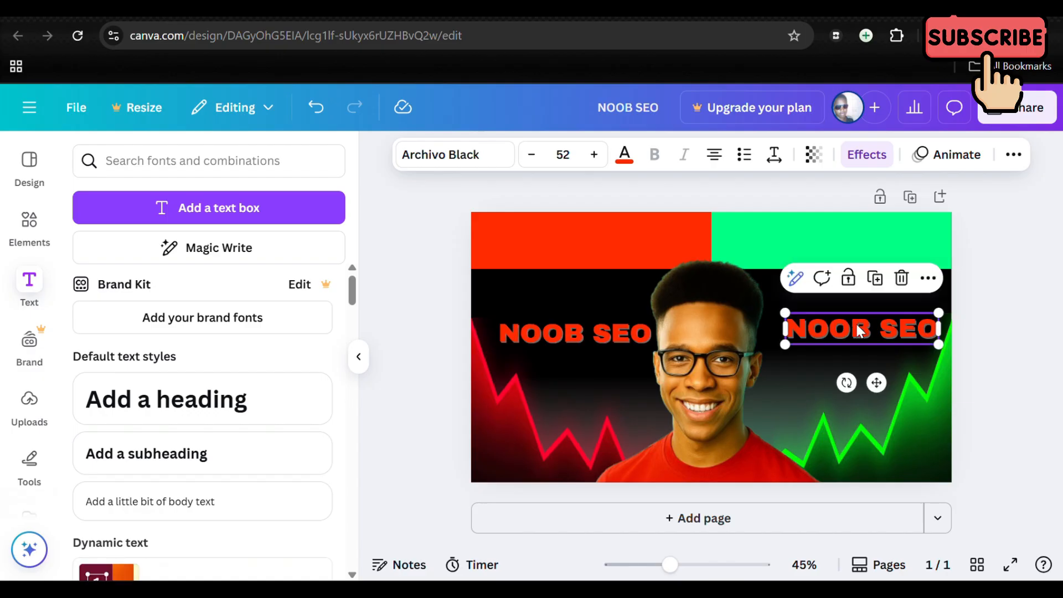
- Replace the wording of the duplicated text above the green chart line with PRO SEO
double_click(934, 328)
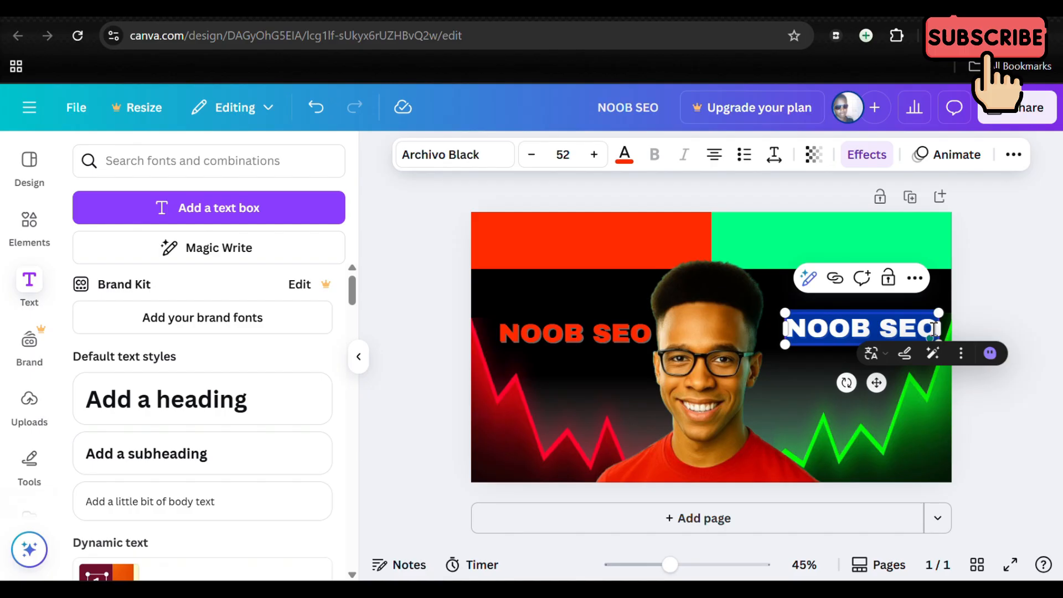
type("PR")
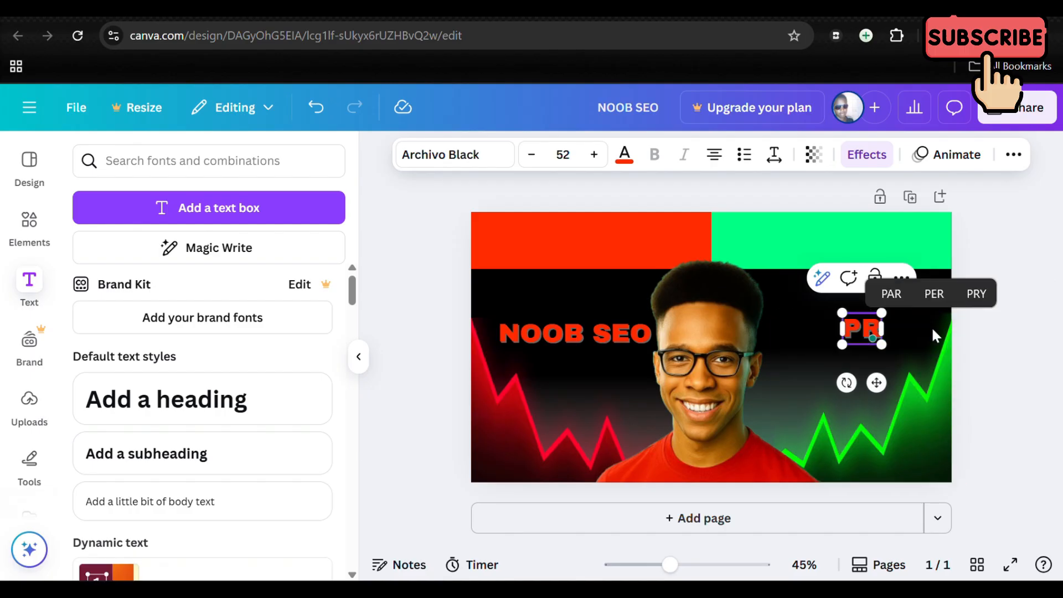
type("O SEO")
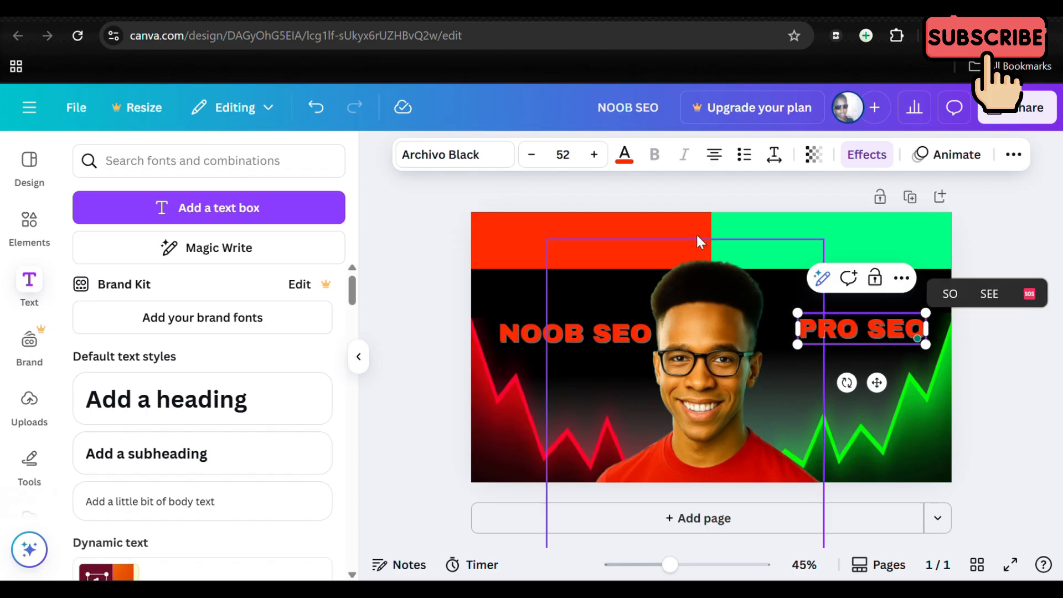
- Recolour the whole PRO SEO text in the document's bright green
left_click(621, 154)
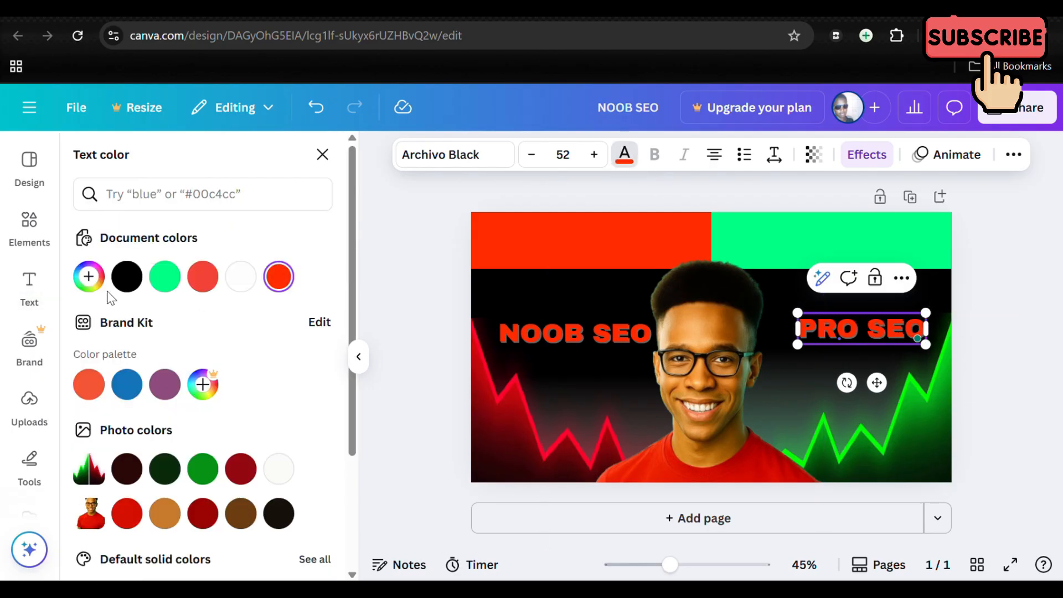
left_click(164, 276)
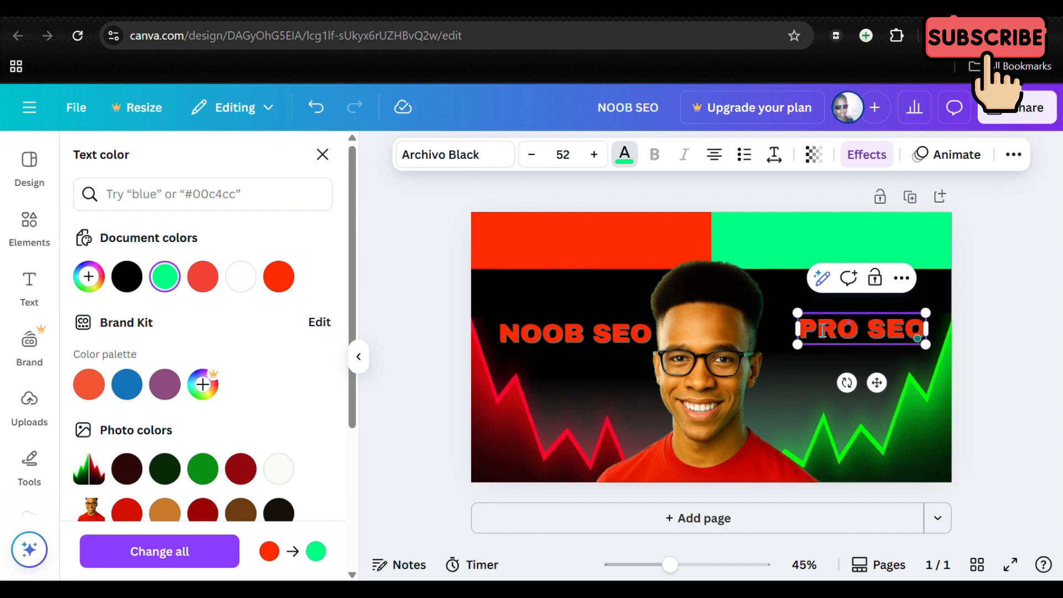
left_click_drag(809, 328, 928, 327)
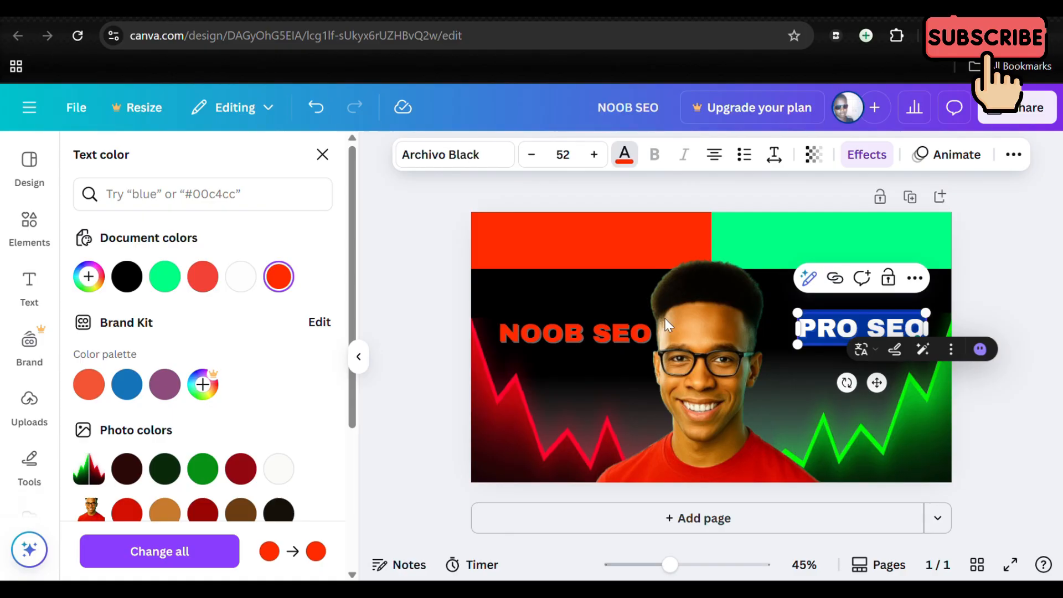
left_click(165, 276)
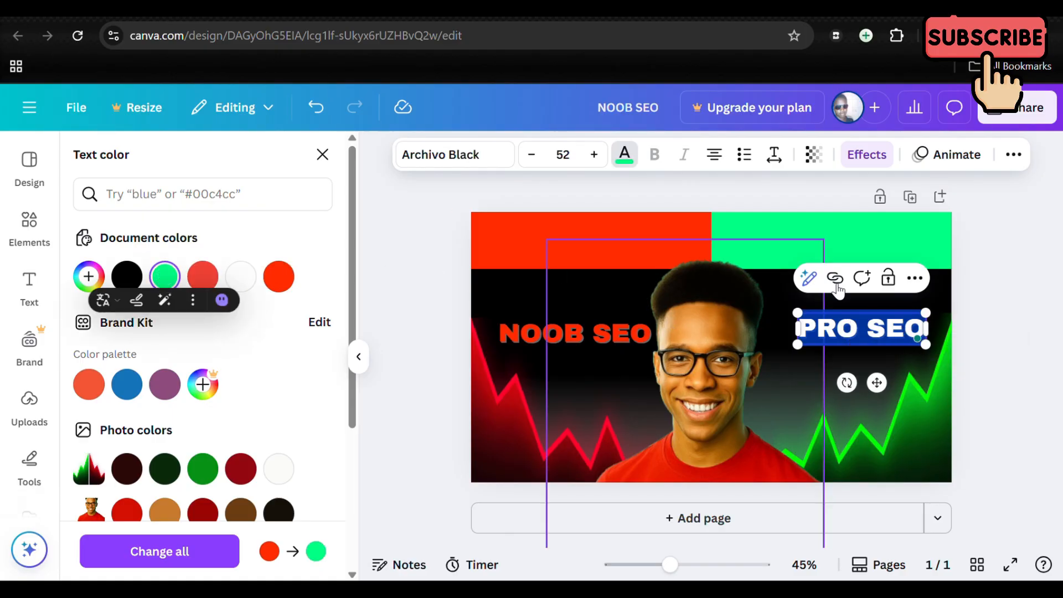
left_click(1031, 273)
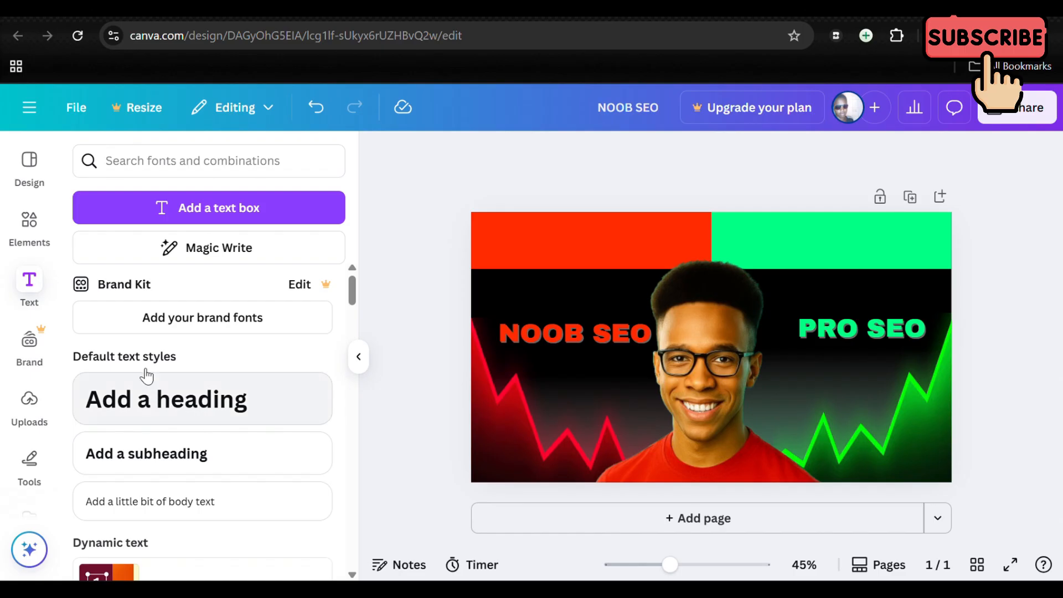
- Add a rounded square from the recently used shapes to the thumbnail
left_click(44, 237)
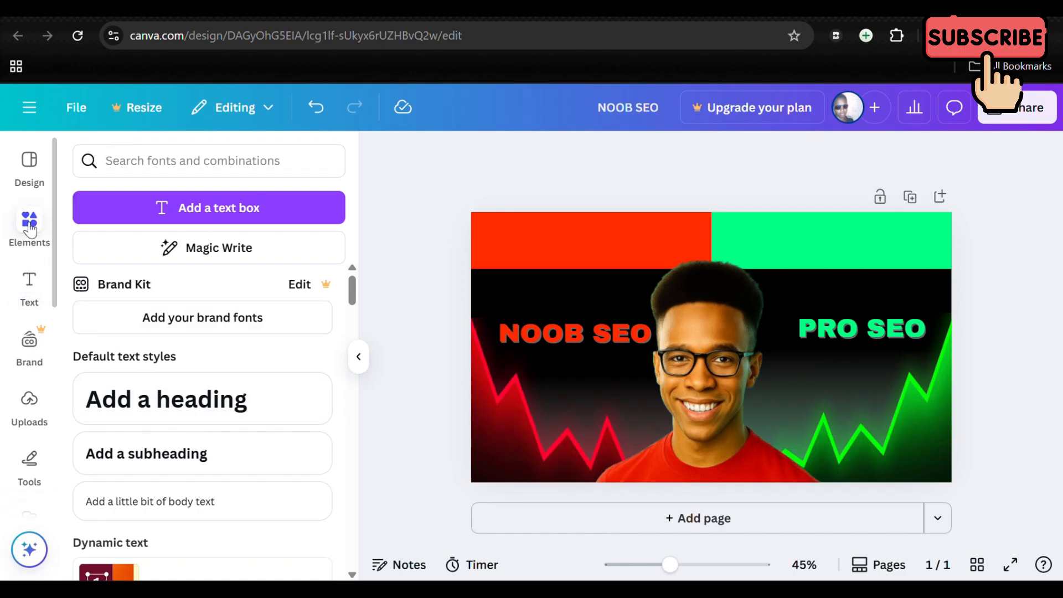
scroll(205, 442, "down", 1)
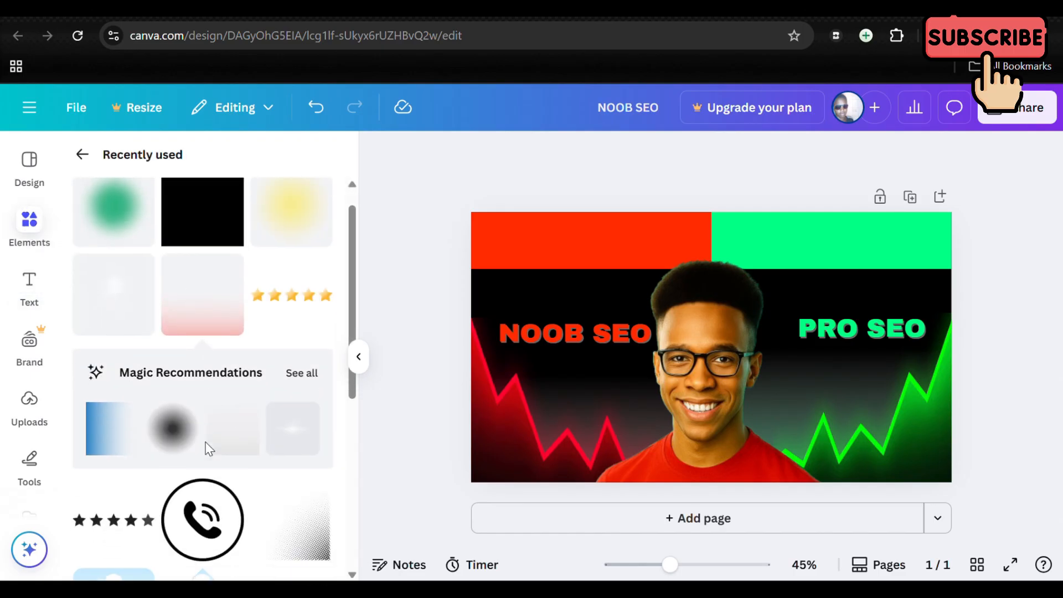
scroll(209, 425, "up", 1)
scroll(211, 310, "down", 2)
scroll(202, 318, "up", 2)
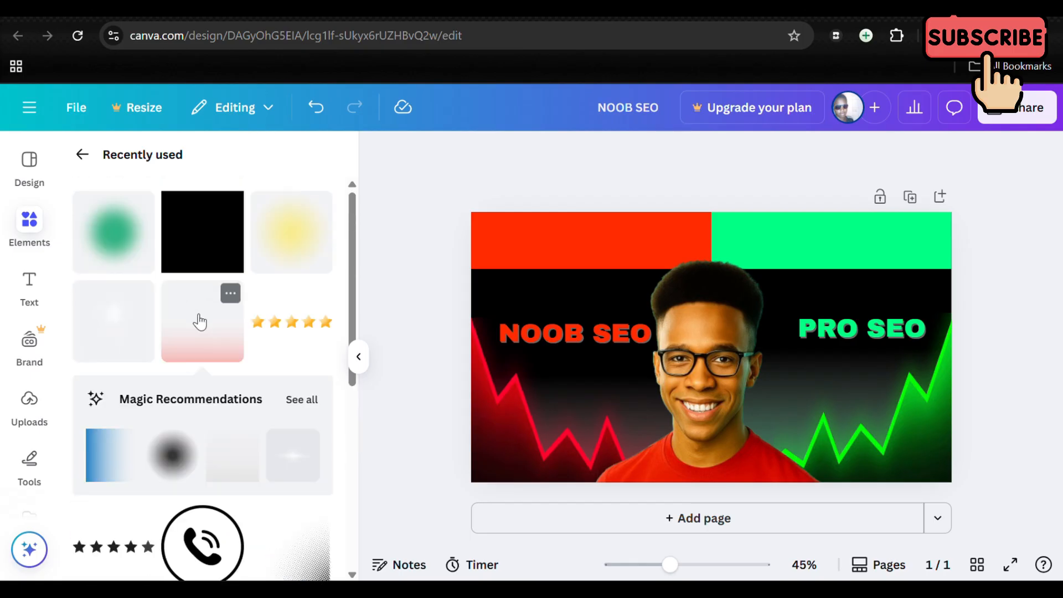
left_click(82, 158)
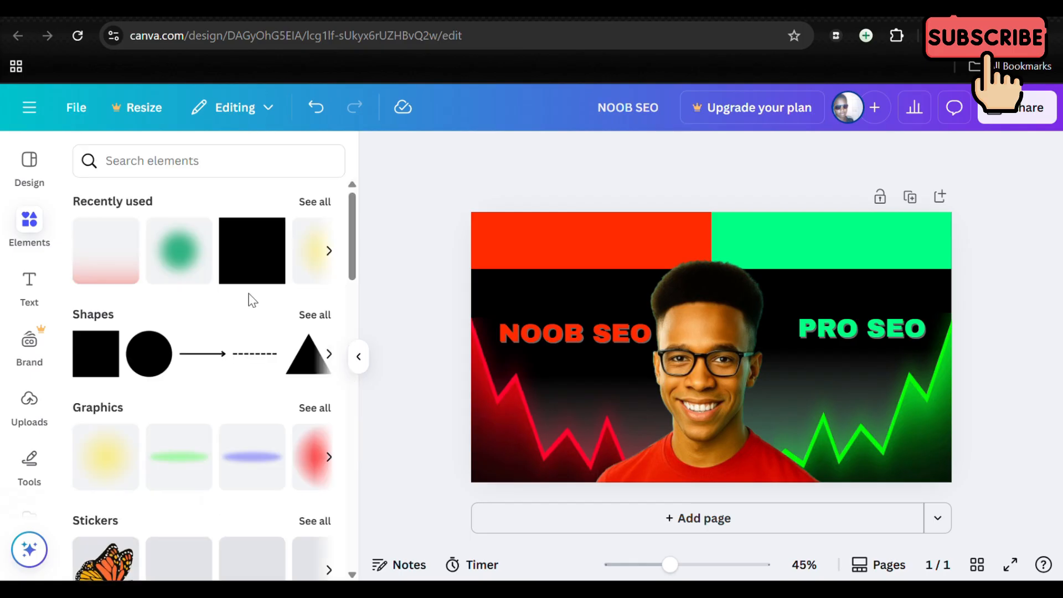
left_click(310, 361)
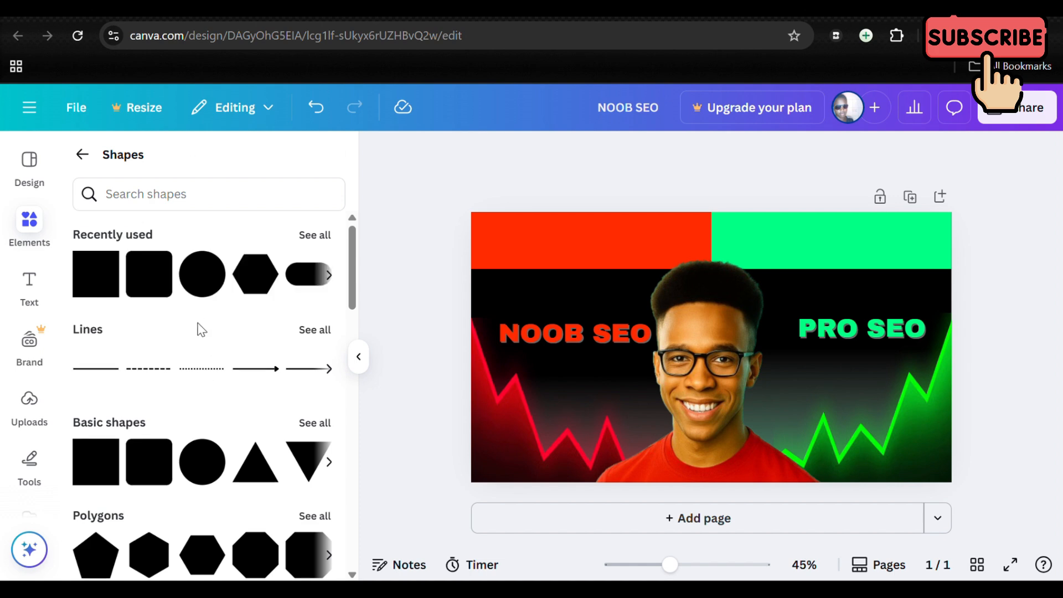
left_click(157, 290)
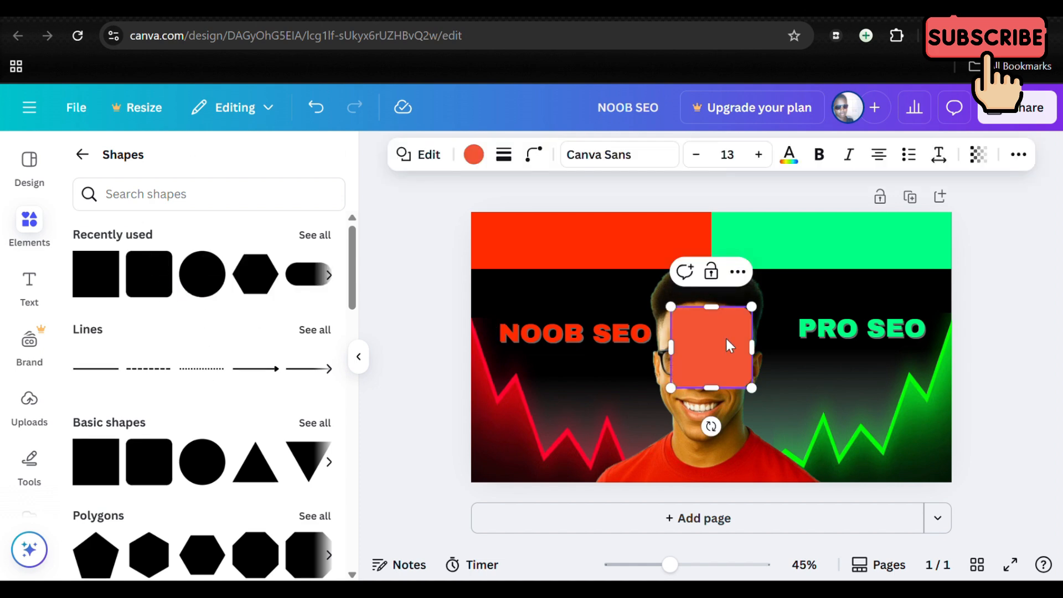
- Recolour the rounded square with the document's white
left_click(473, 154)
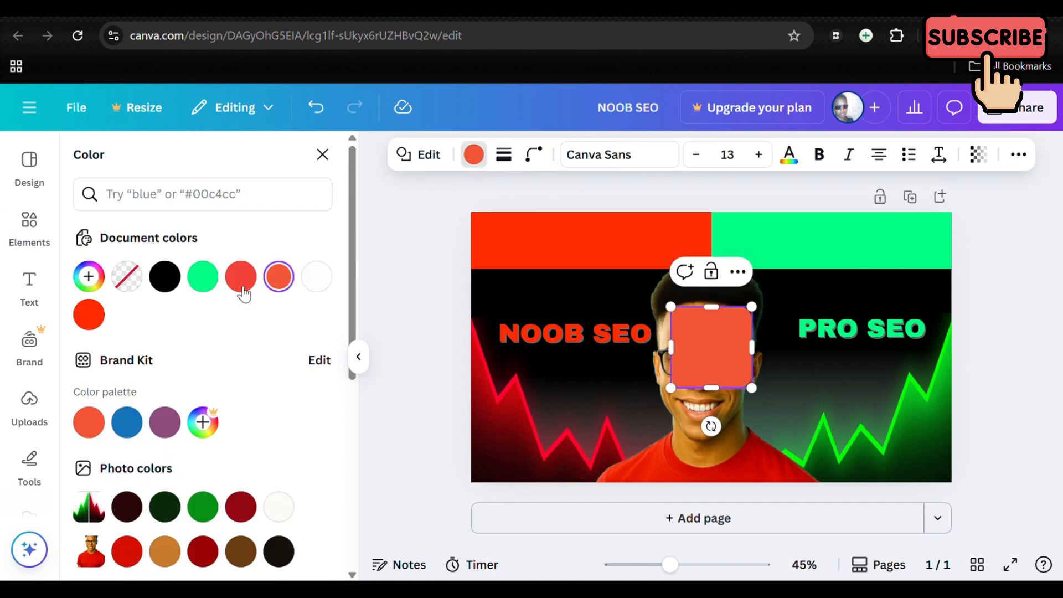
left_click(326, 288)
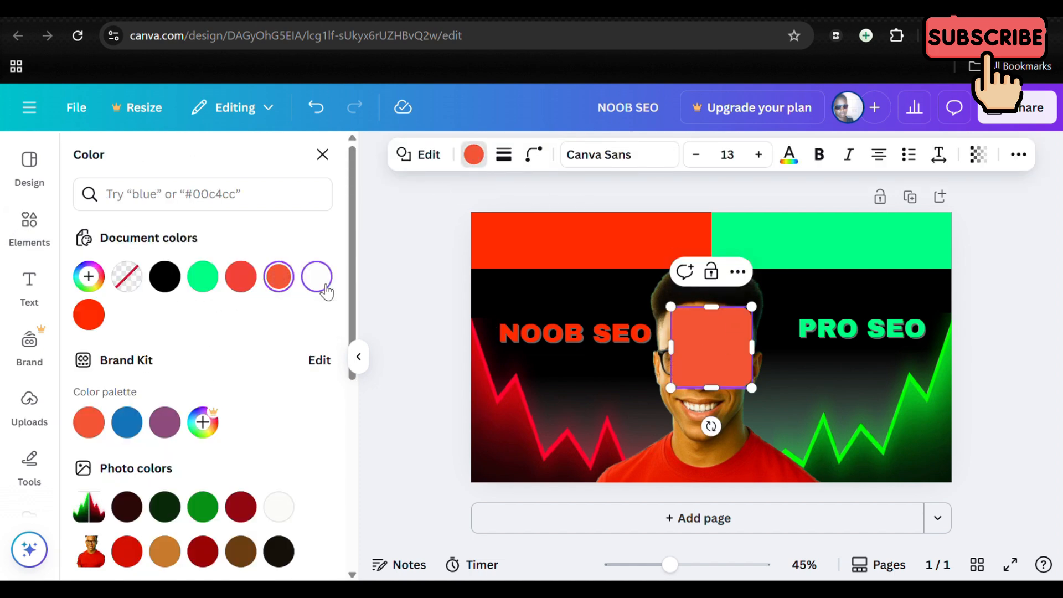
left_click(1015, 243)
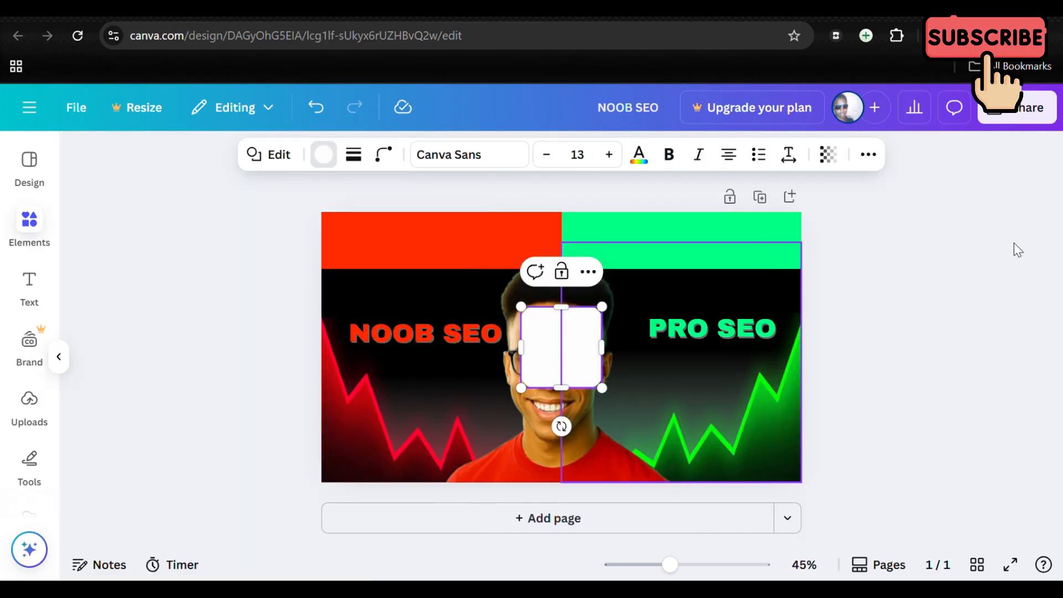
- Move the white rounded square below the NOOB SEO text and reduce its height into a wide rounded box
left_click_drag(733, 349, 596, 401)
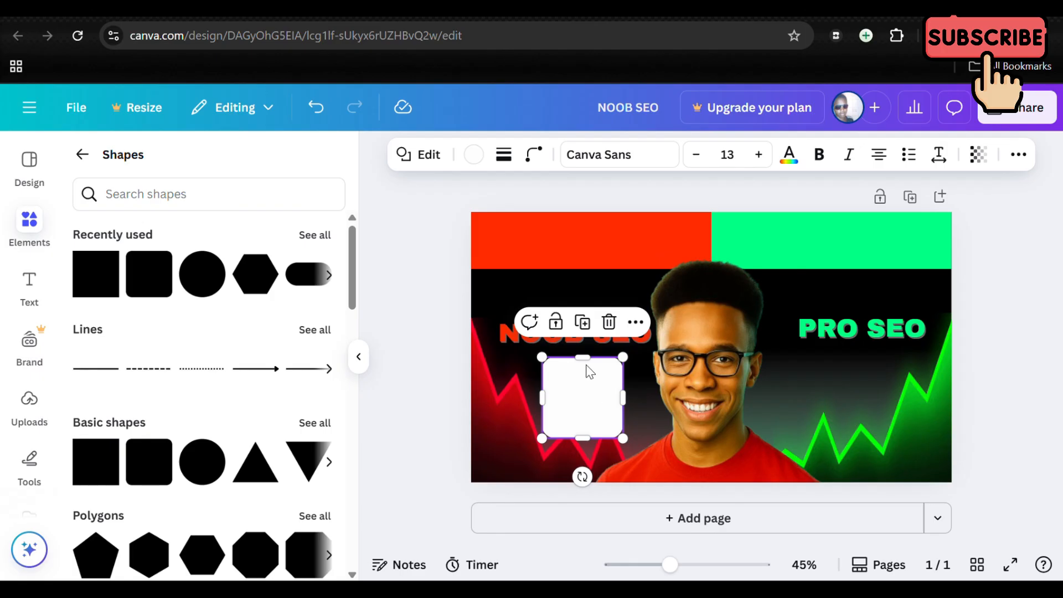
left_click_drag(581, 356, 582, 377)
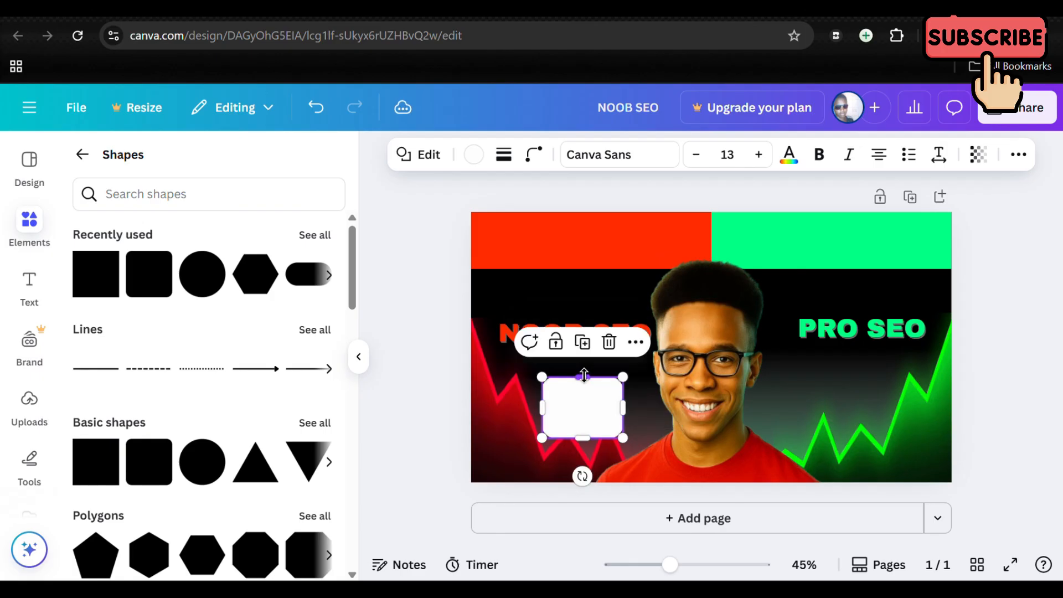
scroll(709, 398, "up", 5)
scroll(709, 400, "left", 3)
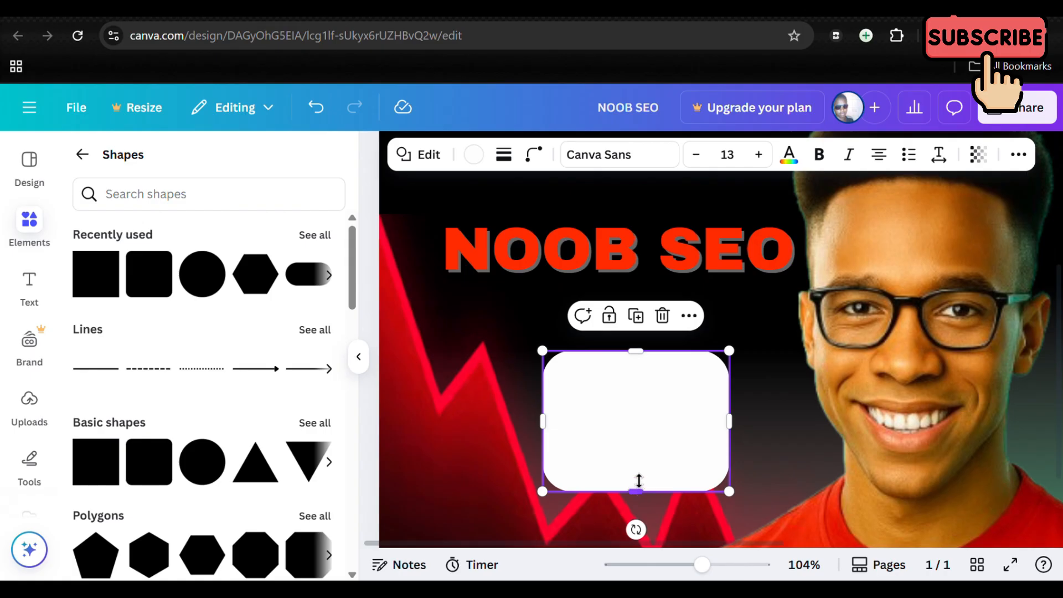
left_click_drag(639, 481, 639, 458)
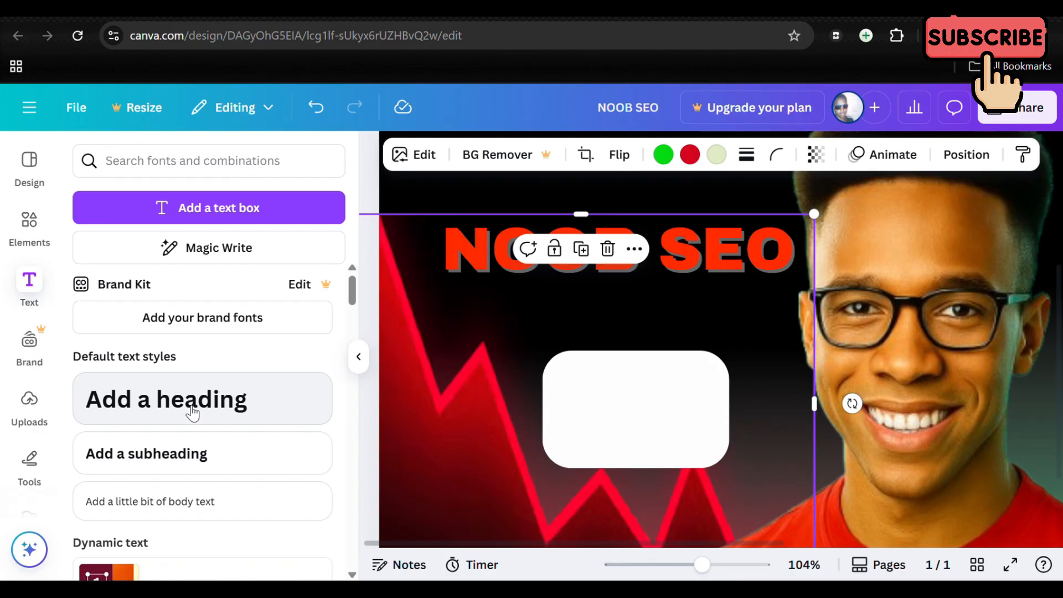
- Add a heading text box that reads Views
left_click(213, 413)
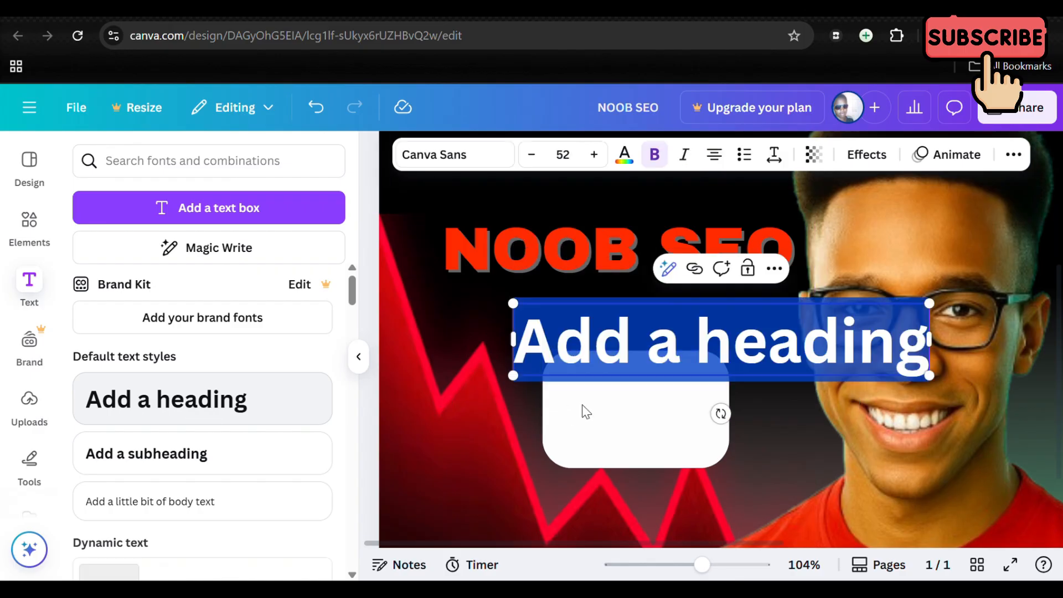
scroll(583, 408, "down", 3)
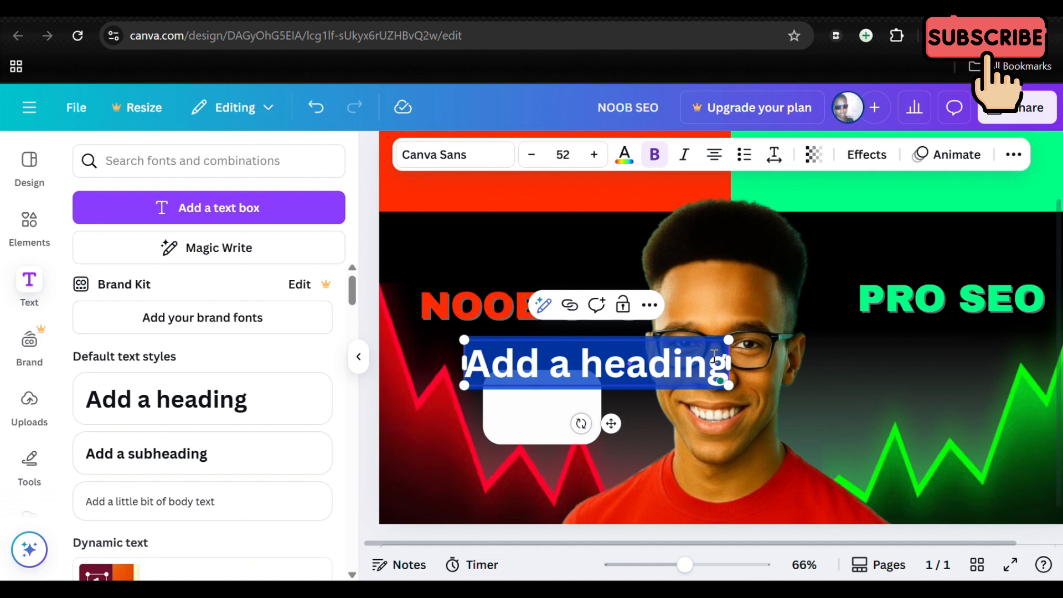
type("Views")
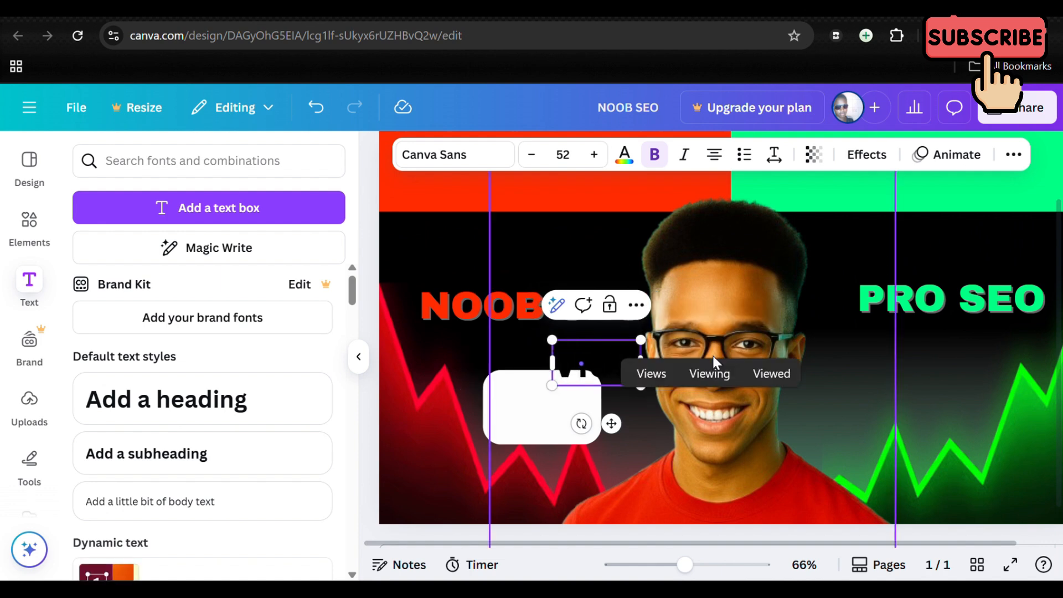
left_click(824, 395)
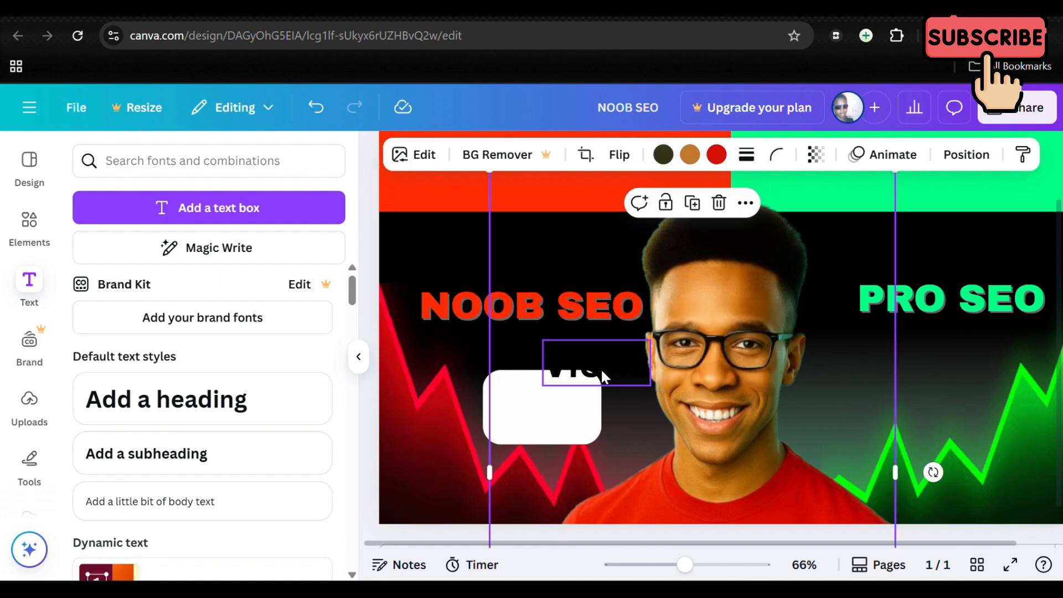
- Place the Views text in the upper part of the white box, remove its bold and scale it down to size 41.8
left_click(579, 368)
left_click_drag(579, 369, 526, 399)
left_click(654, 155)
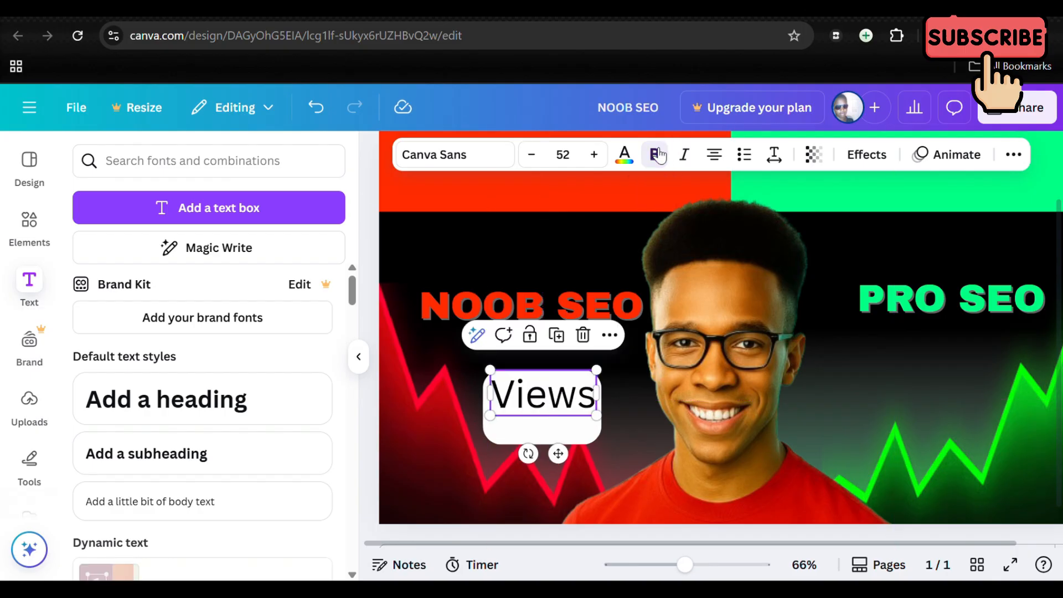
left_click_drag(593, 369, 542, 395)
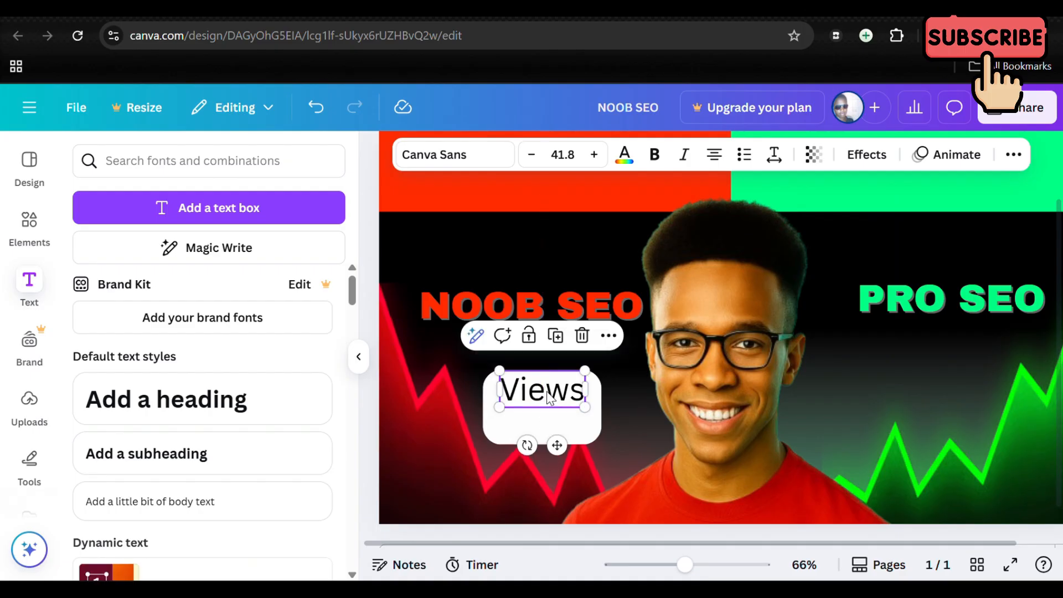
- Duplicate the Views text, place the copy directly beneath it in the white box and change its wording to 300
left_click(542, 395)
left_click(542, 395)
key("ctrl+d")
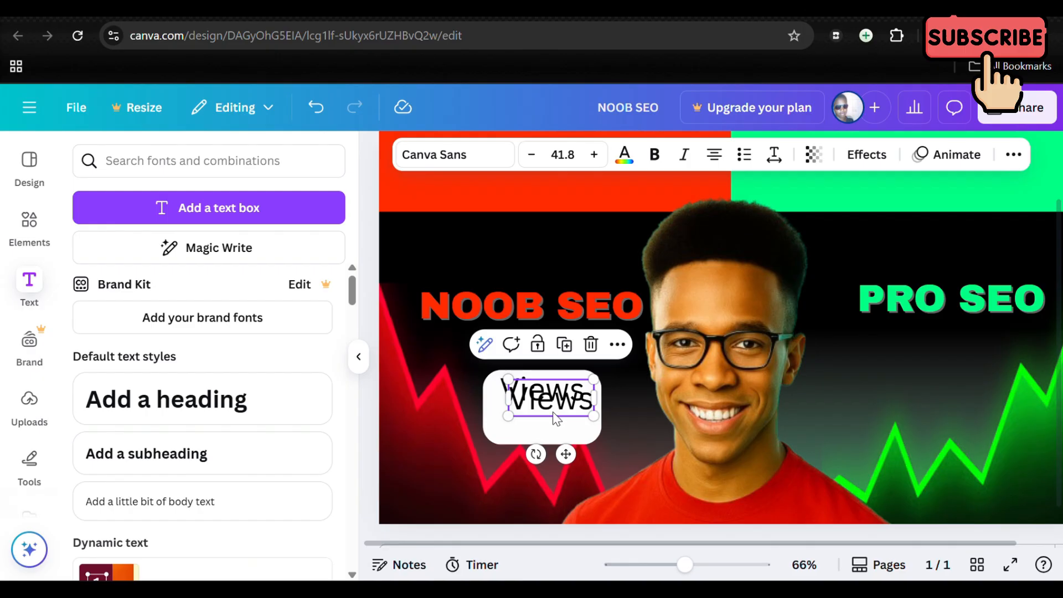
left_click_drag(556, 419, 547, 438)
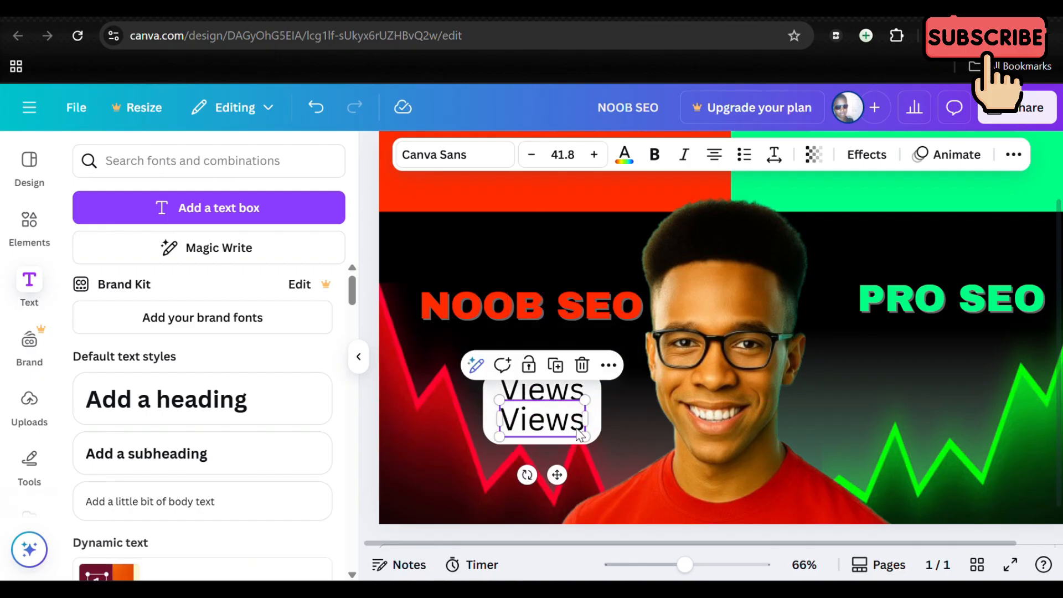
double_click(579, 433)
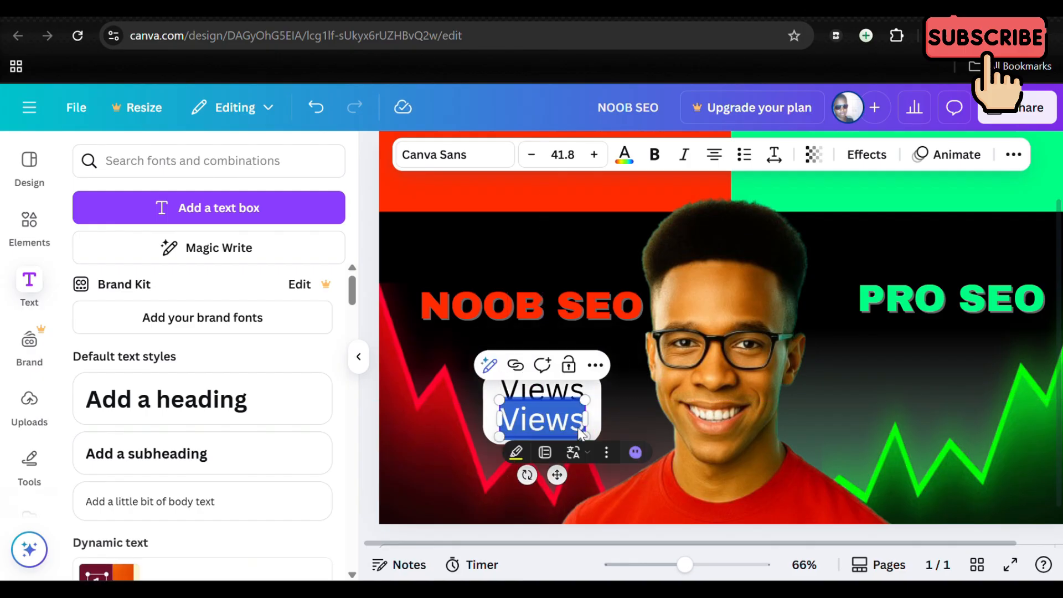
type("300")
left_click(617, 417)
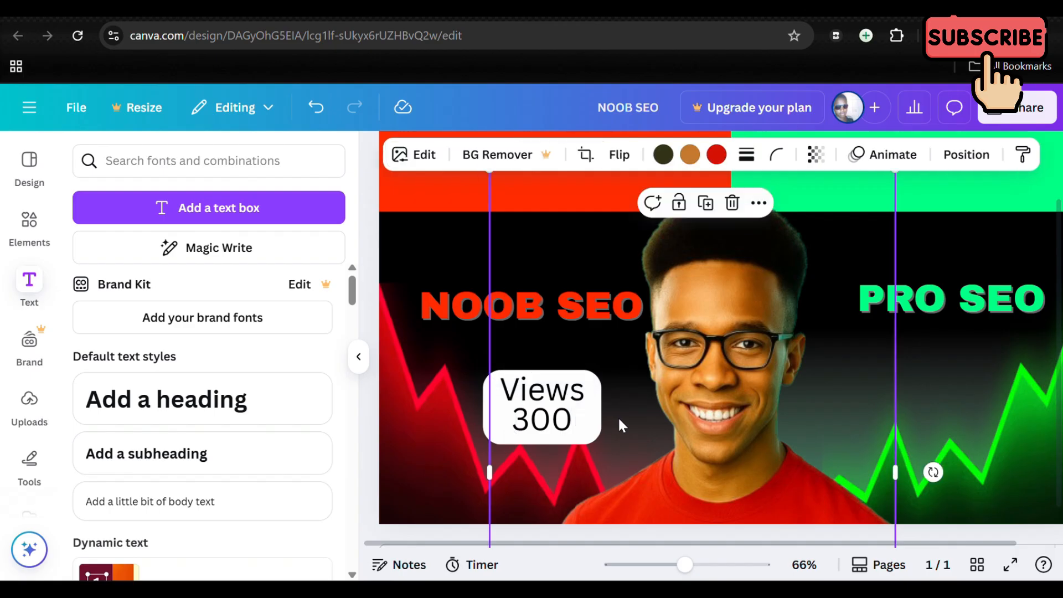
- Make the 300 text bold and align its left edge with the Views text above it
left_click(546, 421)
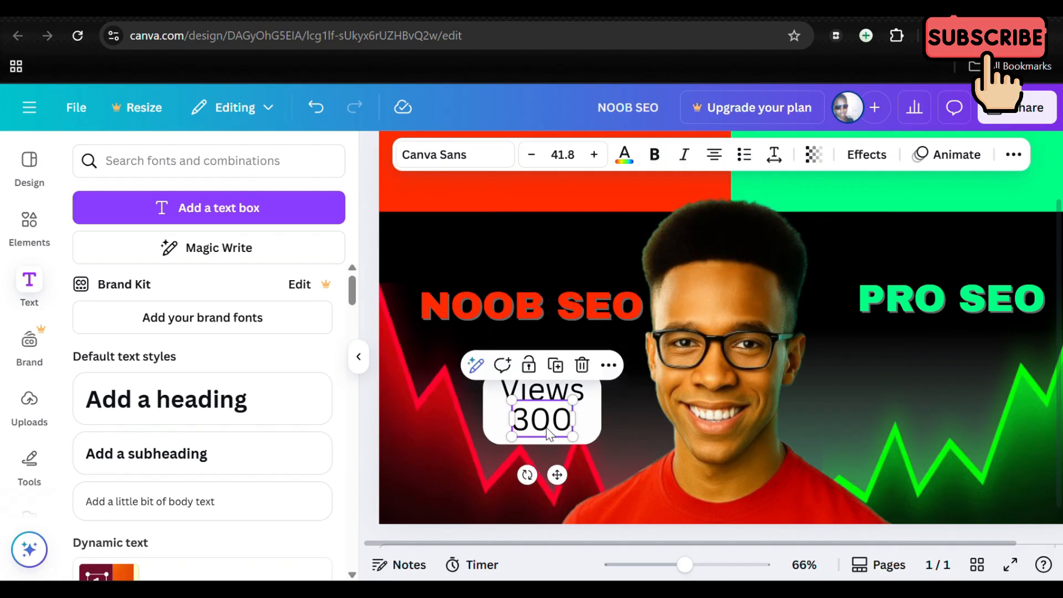
left_click(656, 155)
left_click(633, 431)
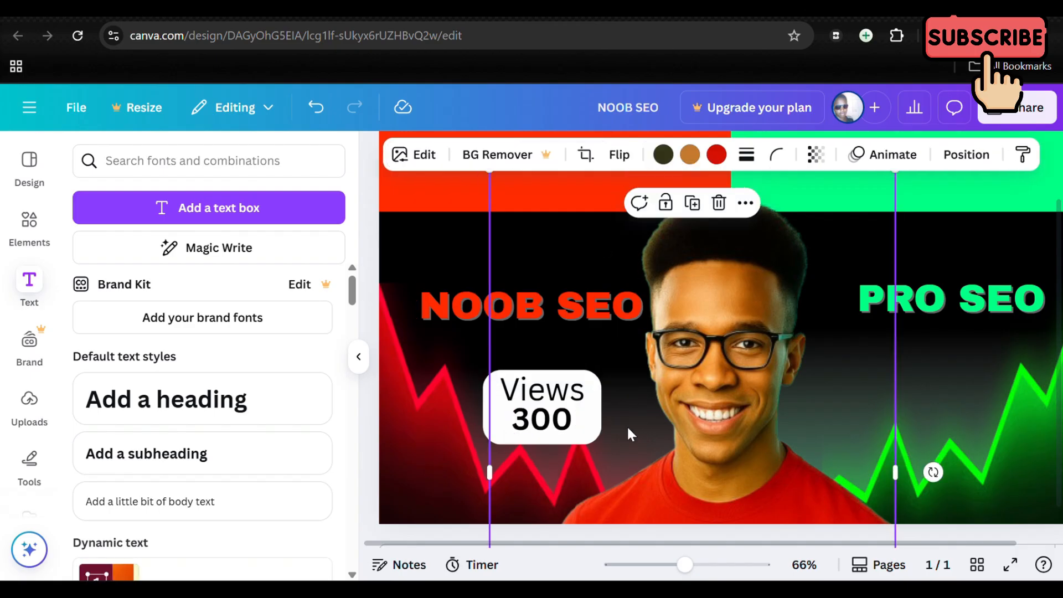
left_click(555, 430)
mouse_move(554, 429)
left_mouse_down()
mouse_move(541, 421)
mouse_move(565, 420)
left_mouse_up()
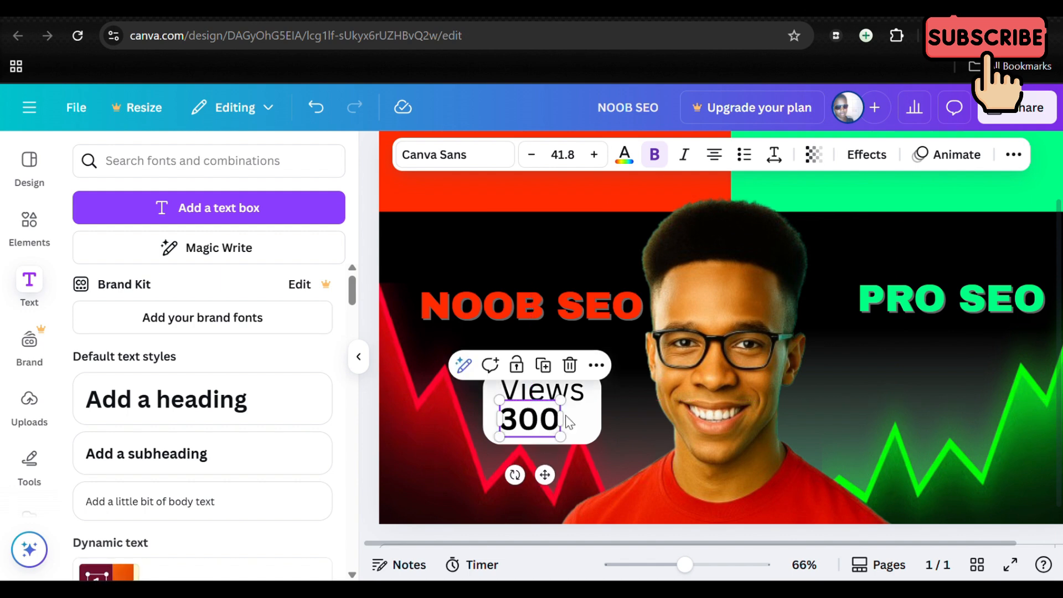
left_click(646, 403)
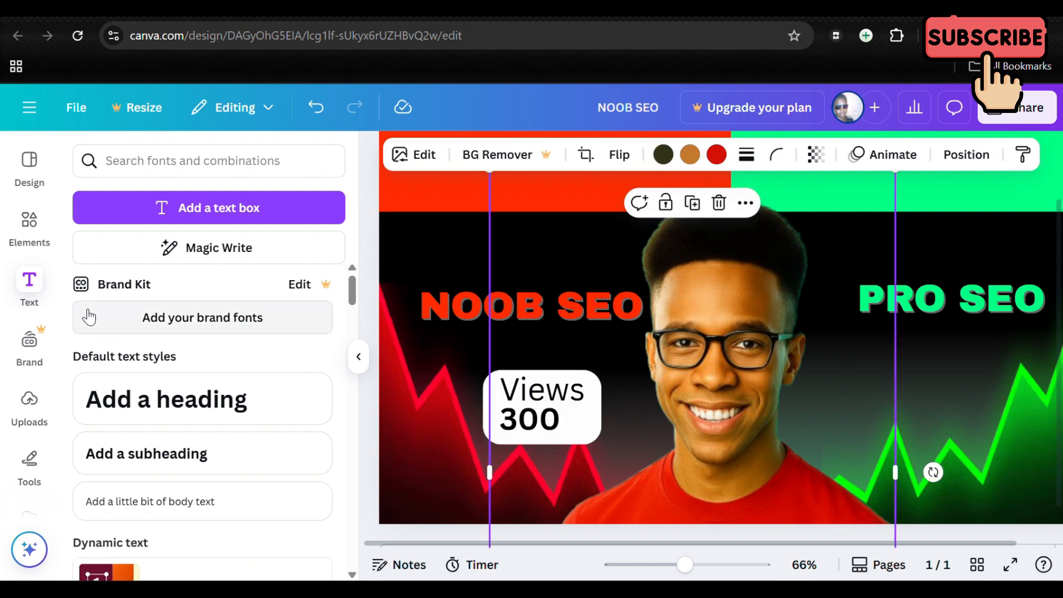
- Add the thick red right-pointing arrow from the arrow graphics and scale it down to about half its size
left_click(29, 221)
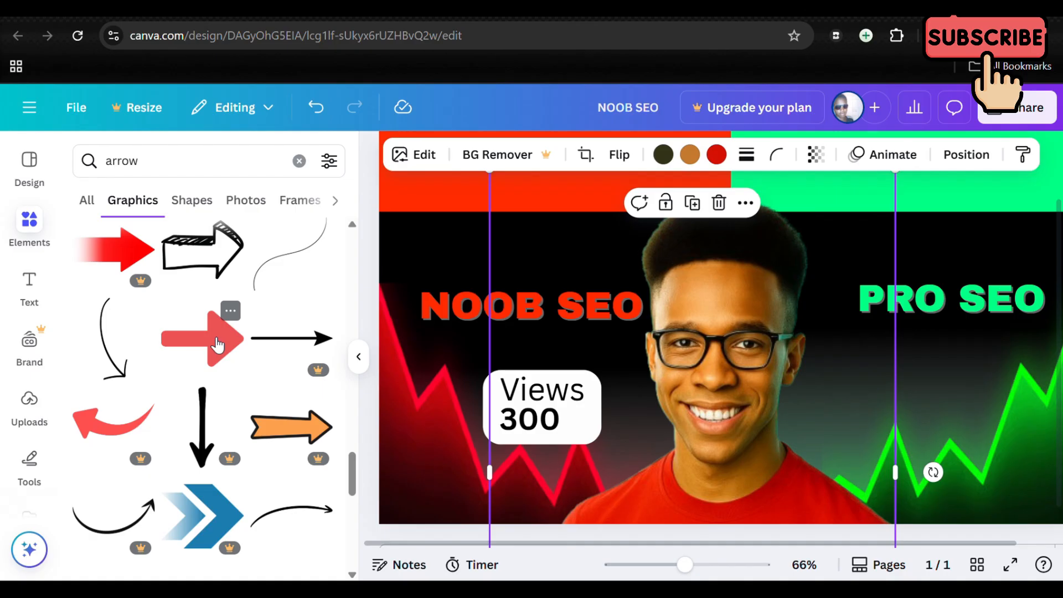
left_click(147, 162)
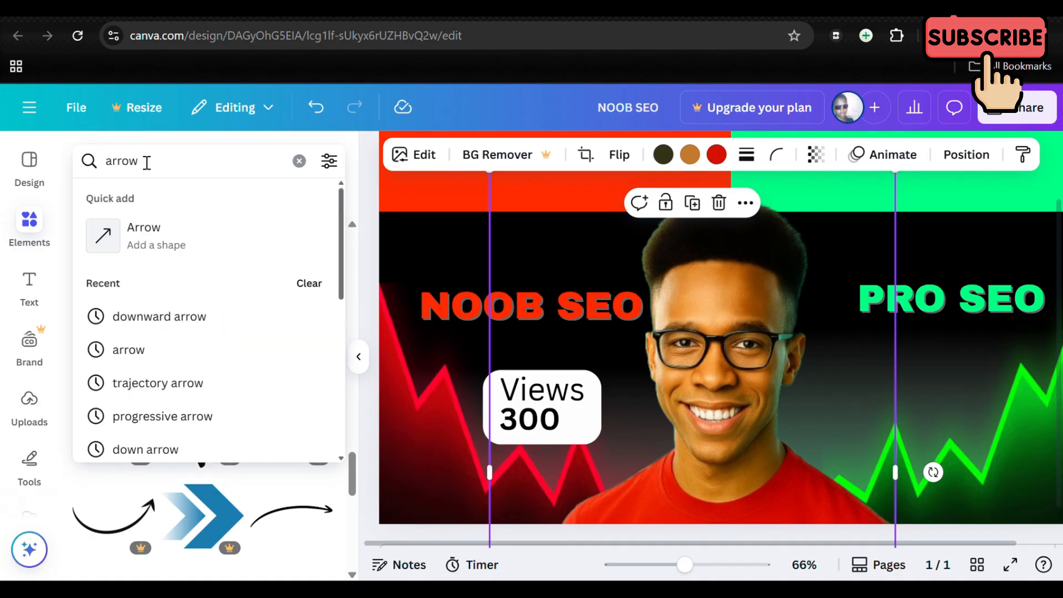
left_click(354, 182)
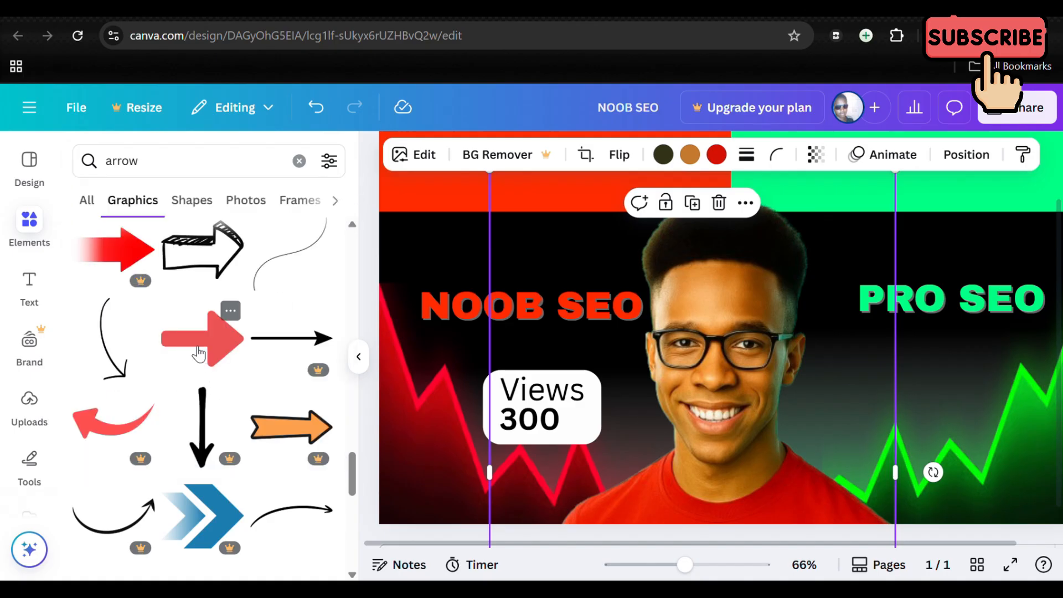
left_click(198, 353)
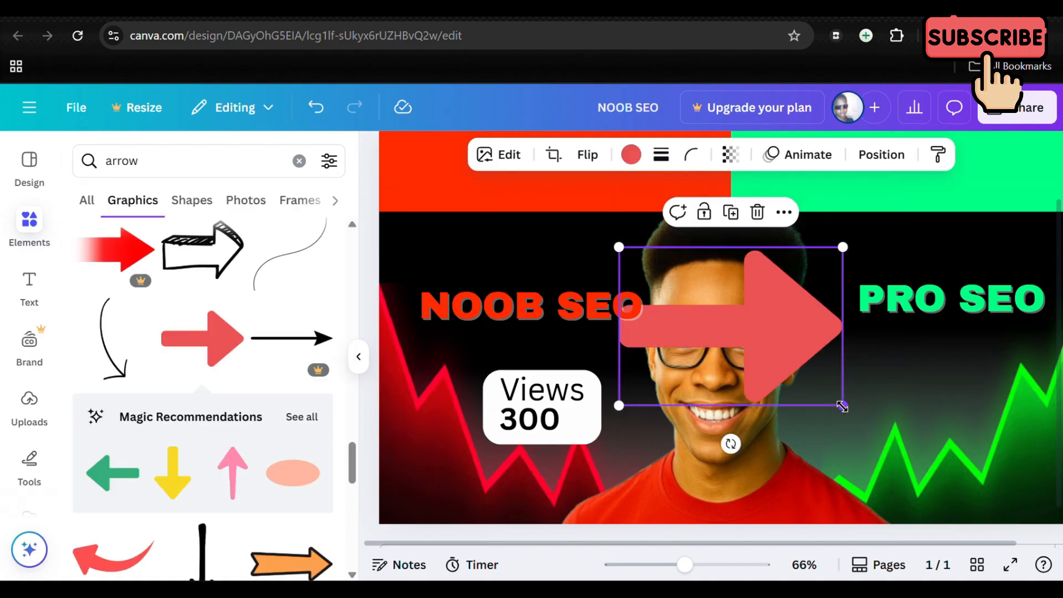
left_click_drag(842, 406, 688, 356)
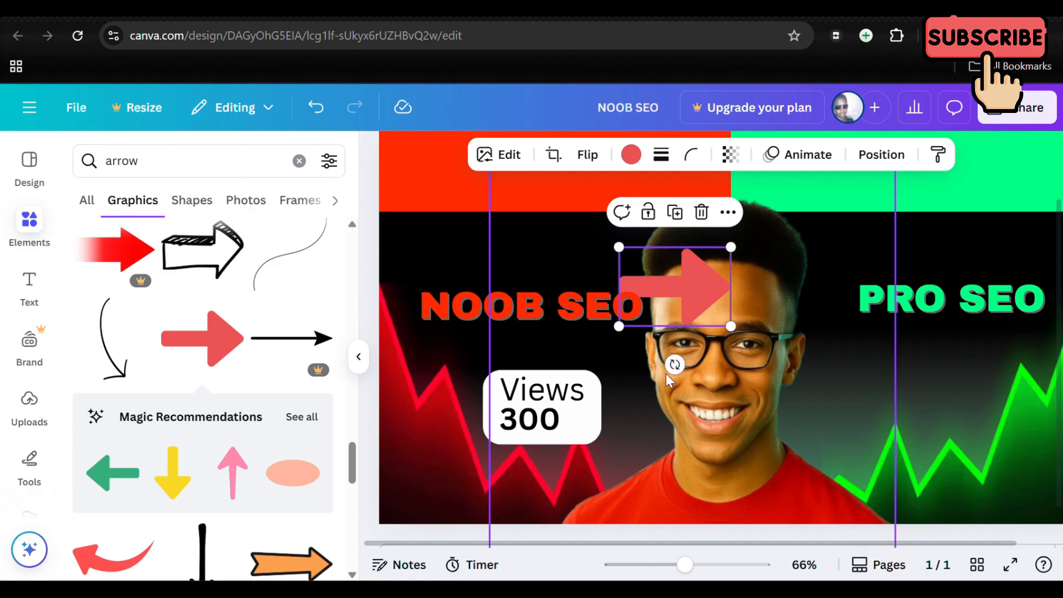
- Rotate the red arrow to point downward, shrink it and place it beside the 300 text in the white box
left_click_drag(674, 364, 596, 284)
left_click_drag(596, 289, 597, 287)
left_click_drag(677, 328, 602, 441)
left_click_drag(561, 343, 582, 420)
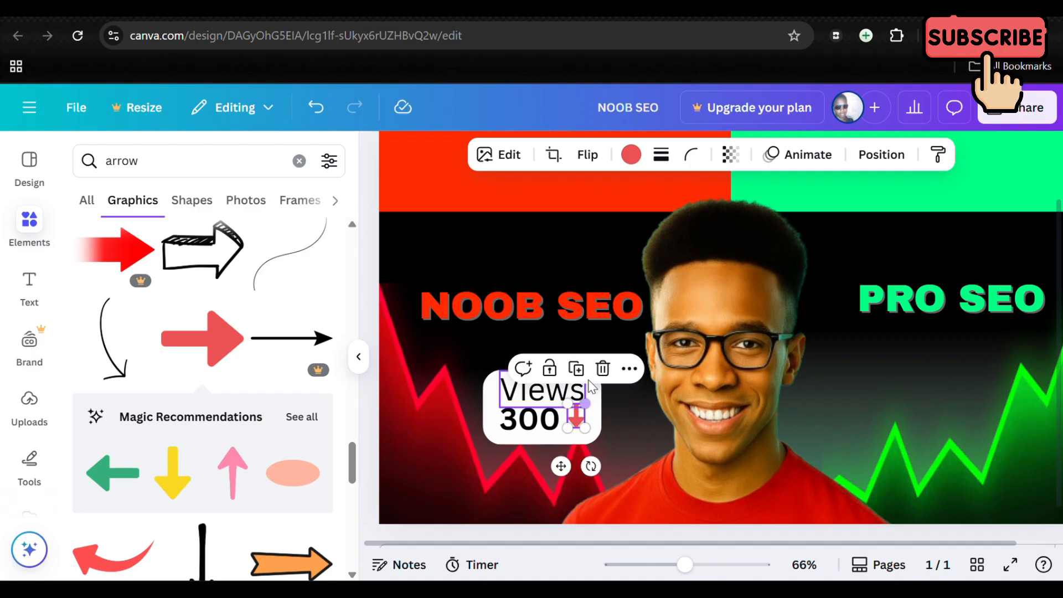
- Recolour the small down arrow in the document's bright red and nudge it slightly lower beside the 300 text
left_click(631, 155)
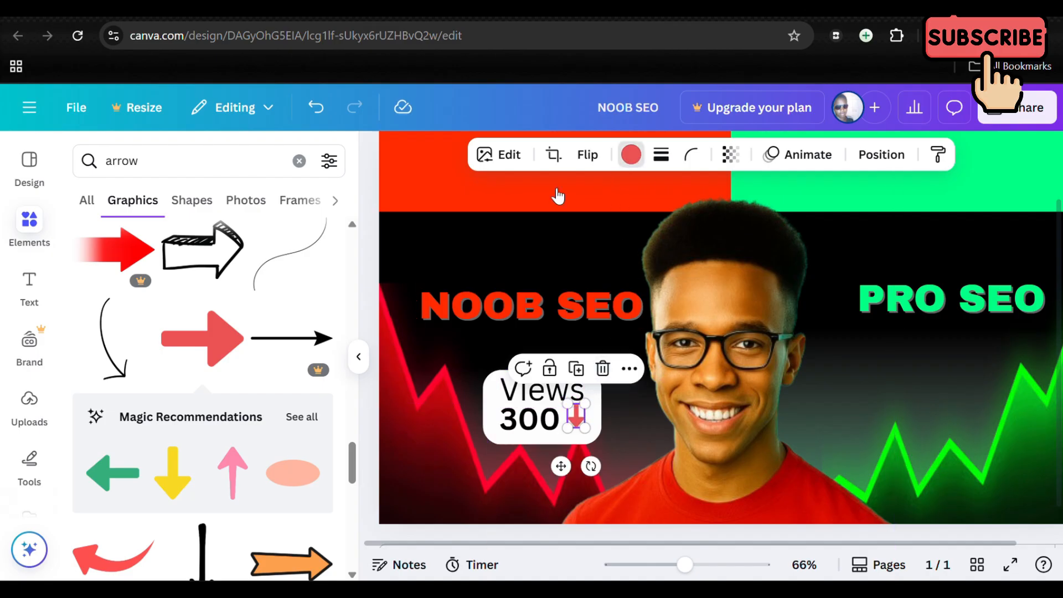
left_click(317, 276)
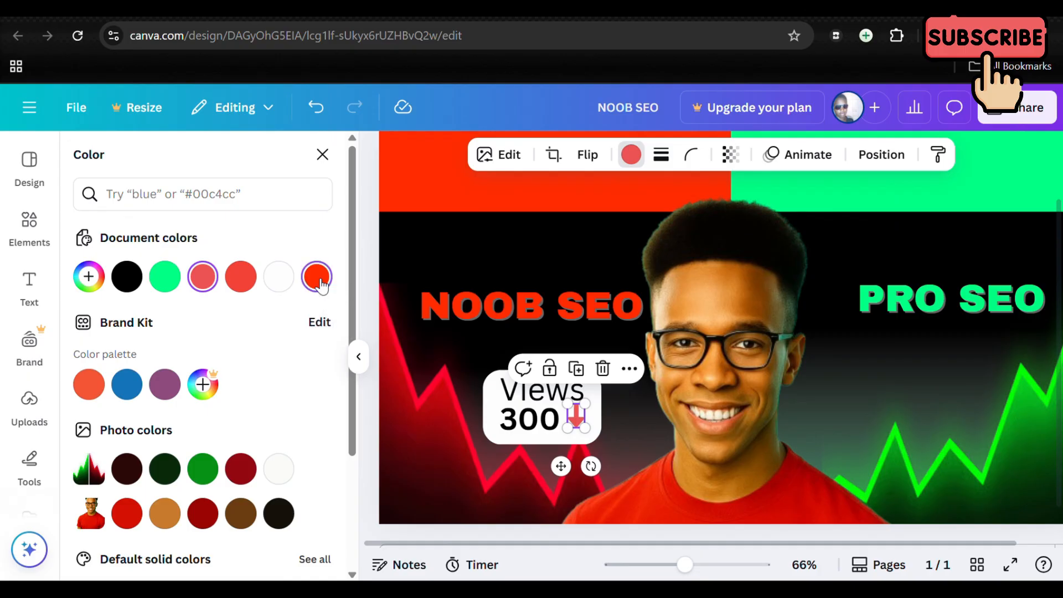
left_click(651, 443)
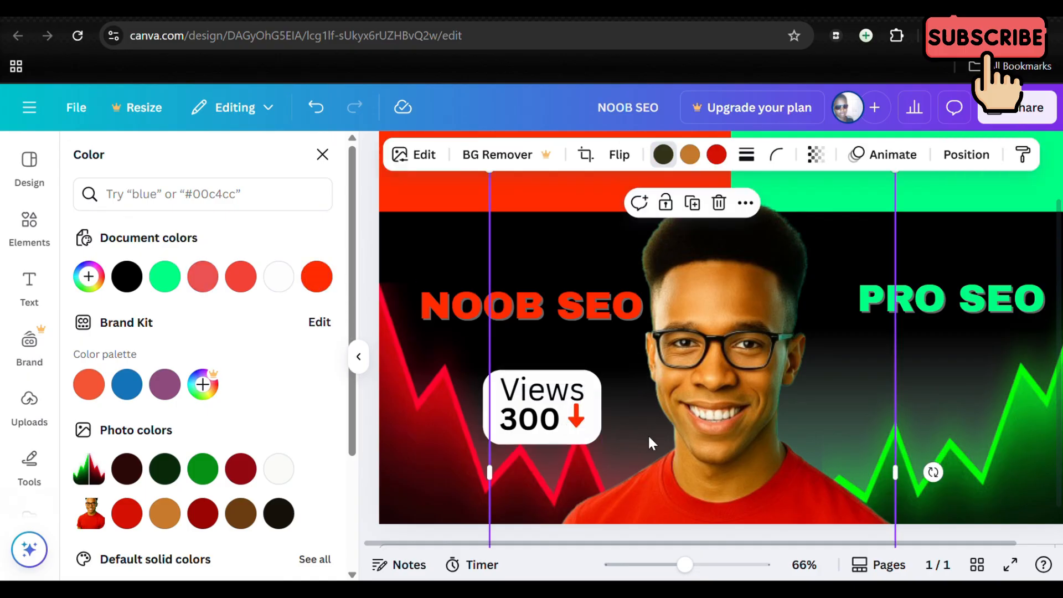
left_click(576, 420)
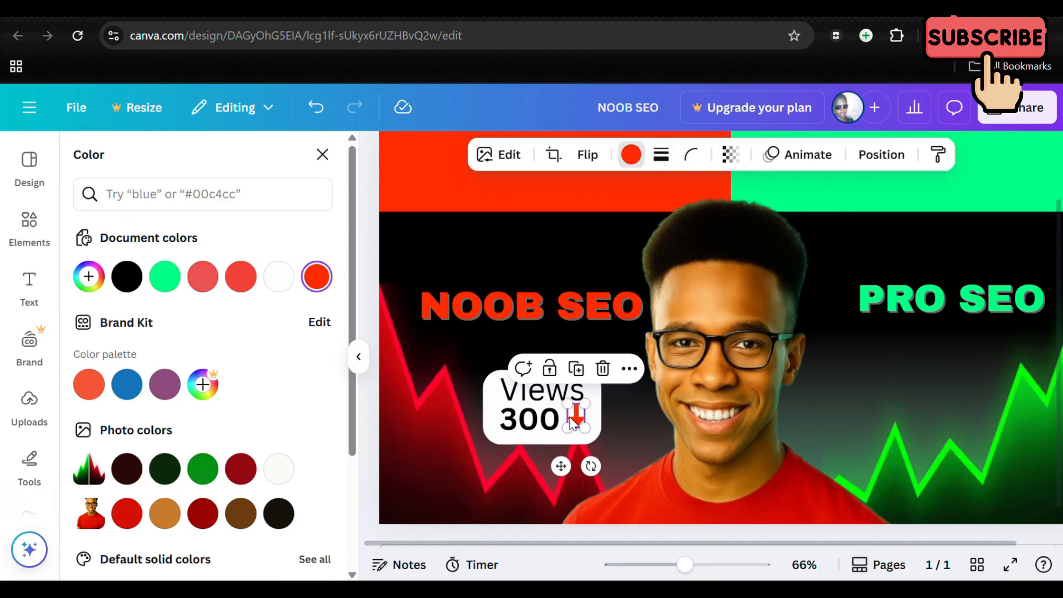
left_click_drag(573, 424, 569, 417)
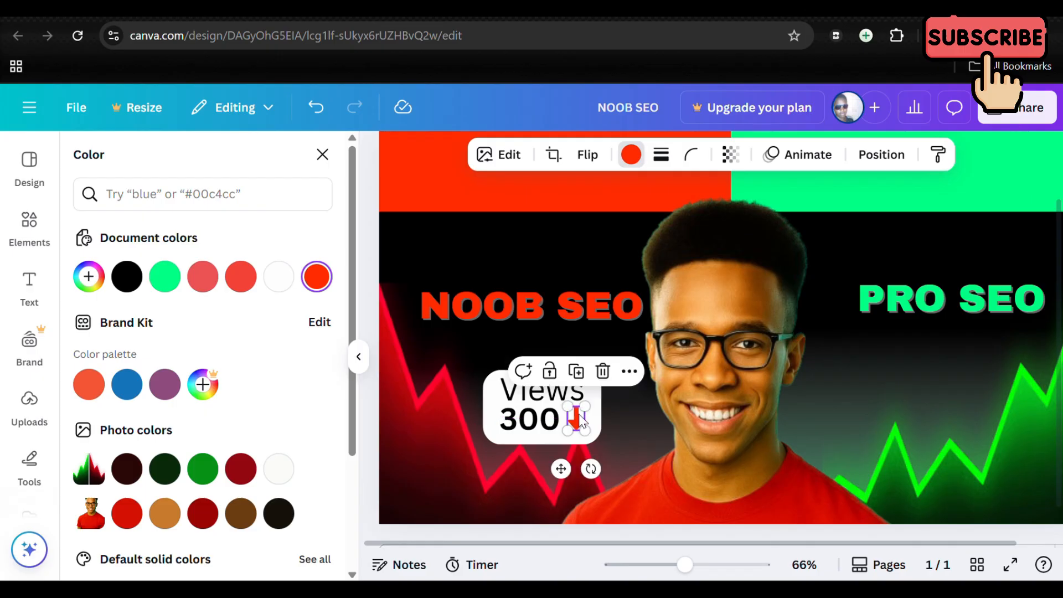
left_click(649, 419)
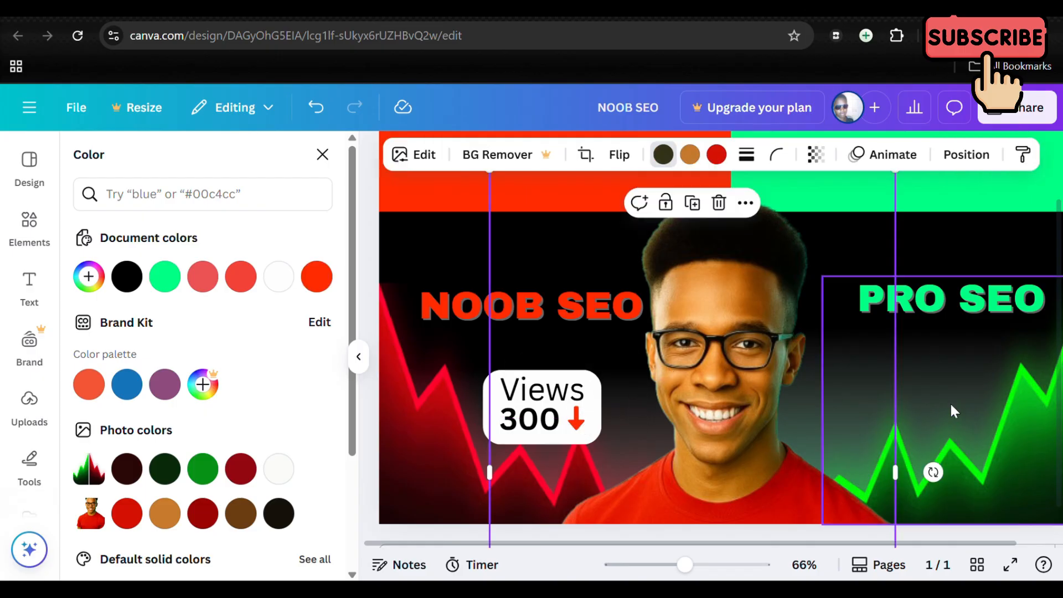
left_click(936, 404)
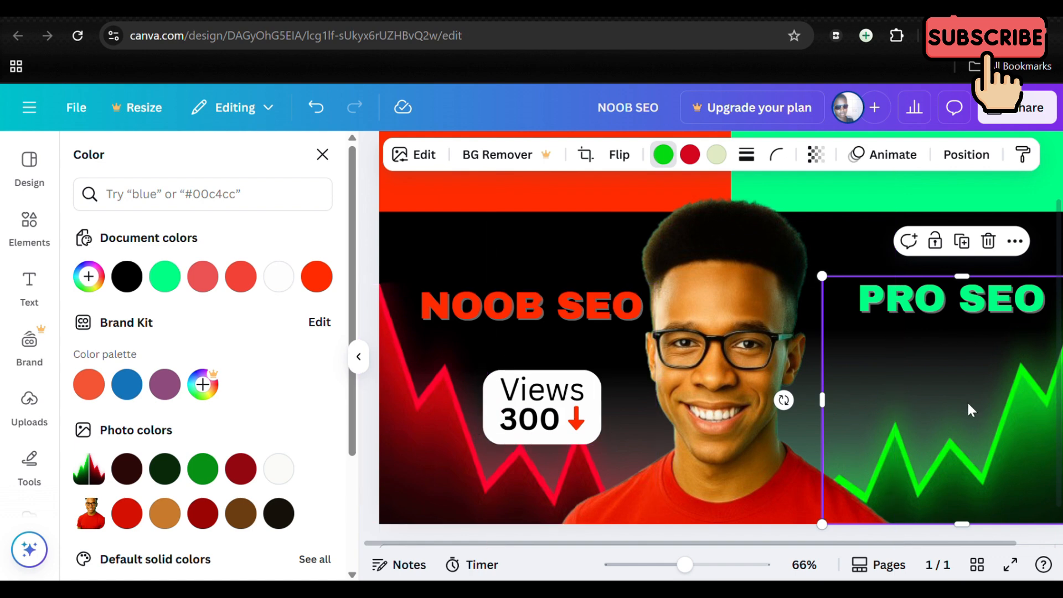
left_click(461, 250)
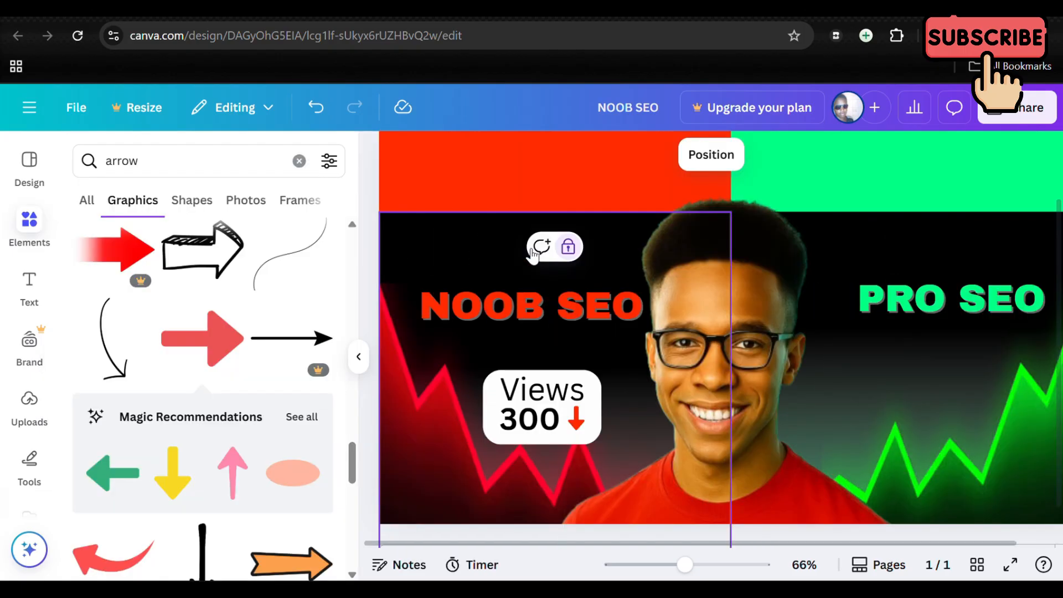
- Lock the left black background, the central portrait and the red falling graph in place on the canvas
left_click(529, 246)
left_click(470, 312)
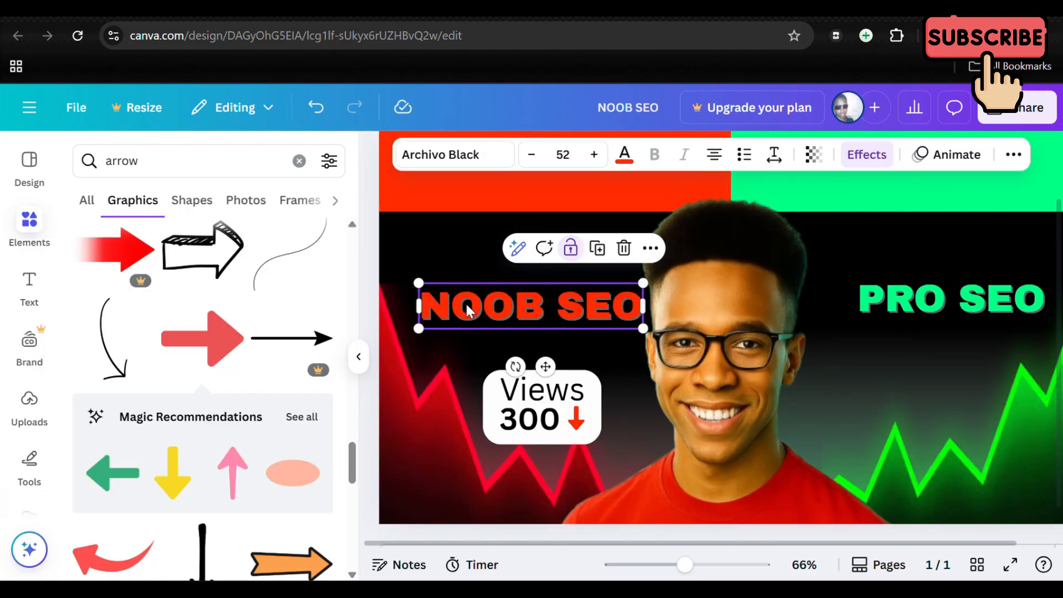
left_click(706, 398)
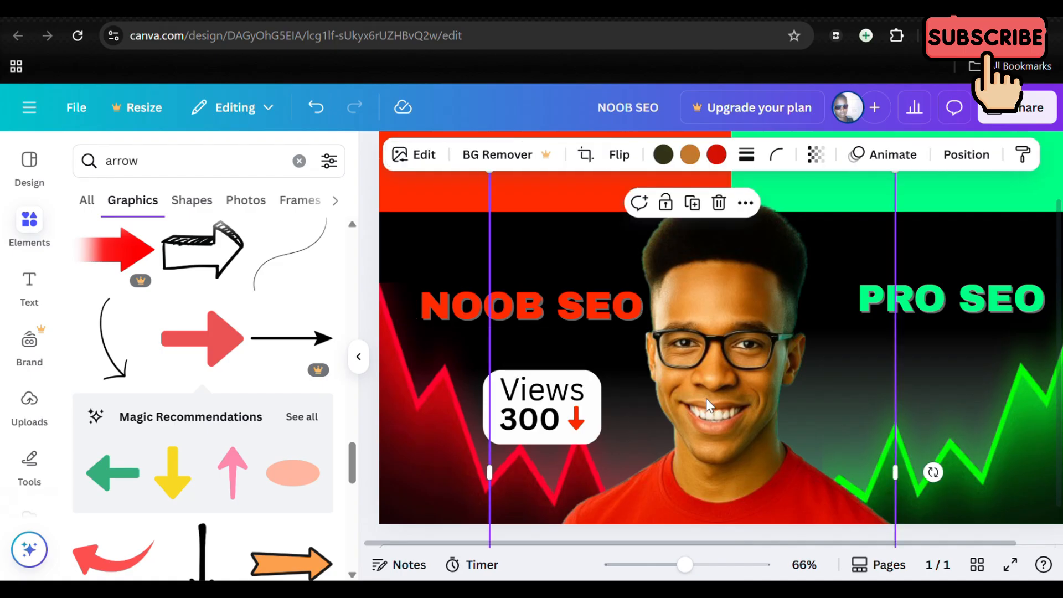
left_click(666, 203)
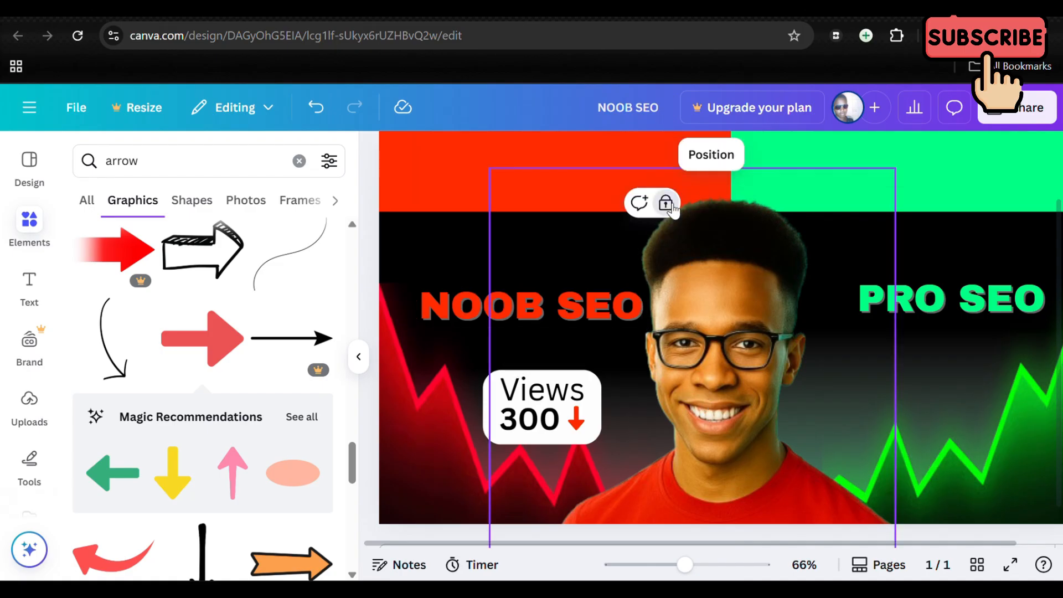
left_click(468, 366)
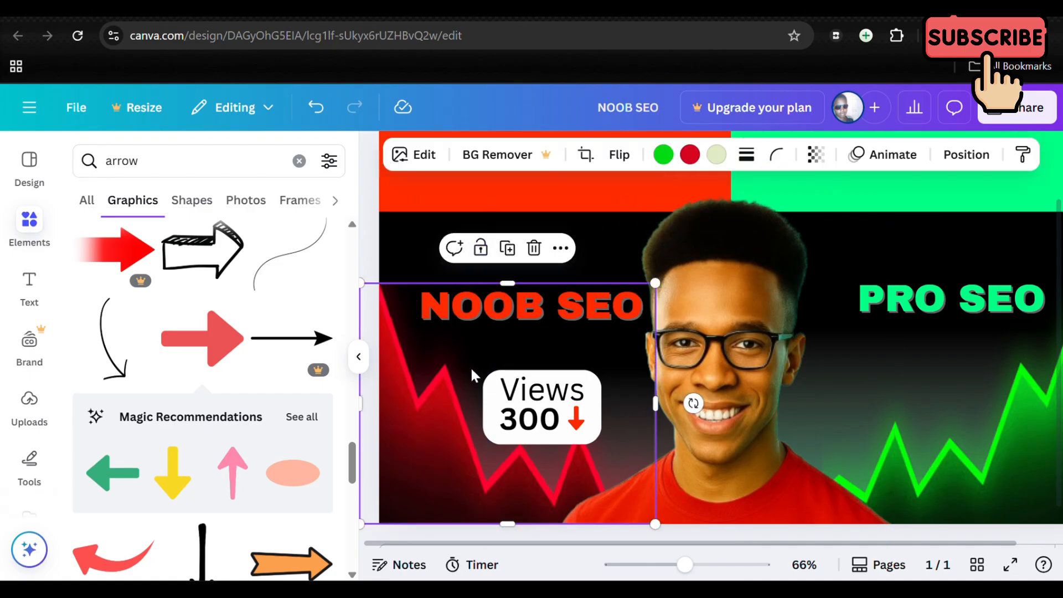
key("ctrl+z")
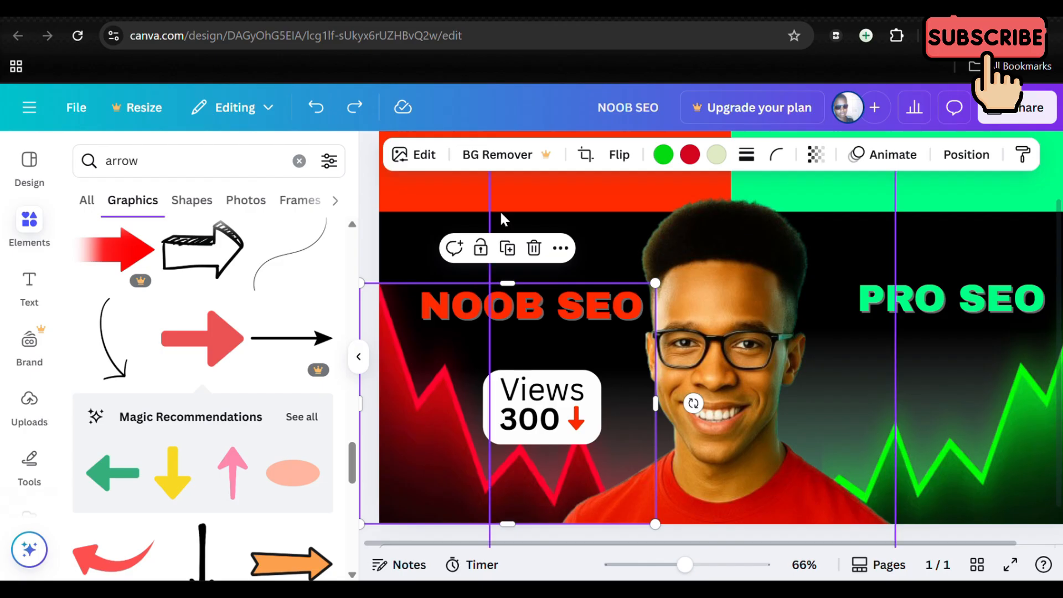
left_click(481, 249)
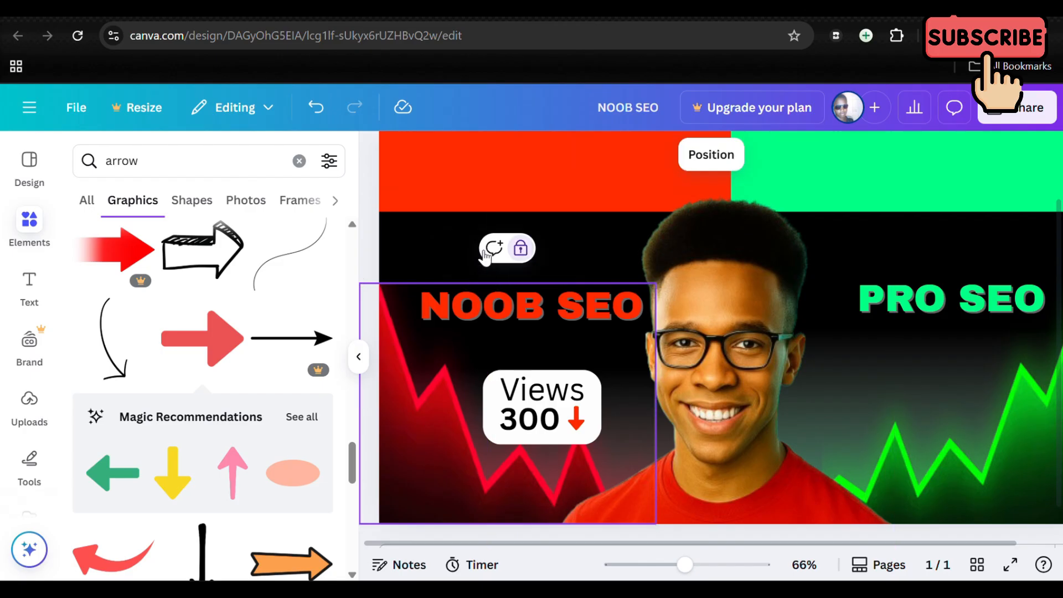
left_click(560, 250)
left_click(457, 377)
key("ctrl+z")
- Group the Views 300 box with its text and arrow, duplicate the group and place the copy beneath PRO SEO
left_click_drag(482, 381, 607, 440)
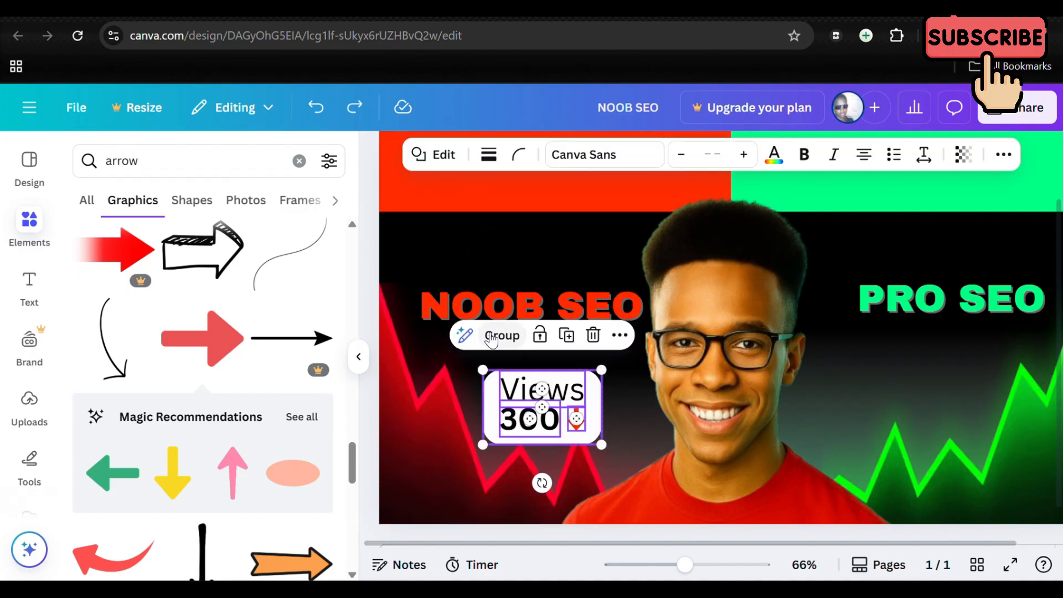
left_click(491, 338)
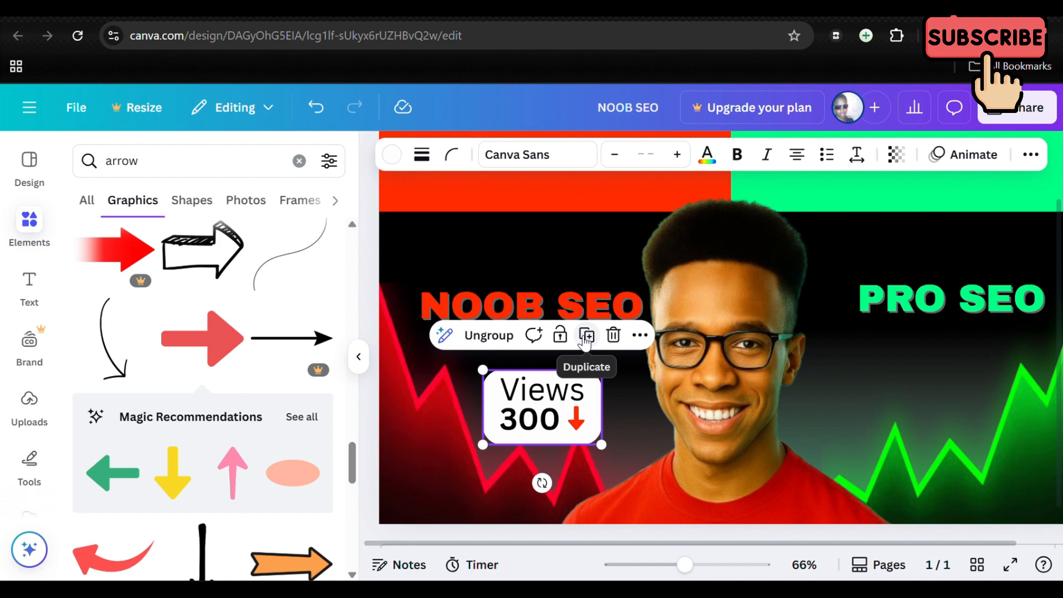
left_click(586, 337)
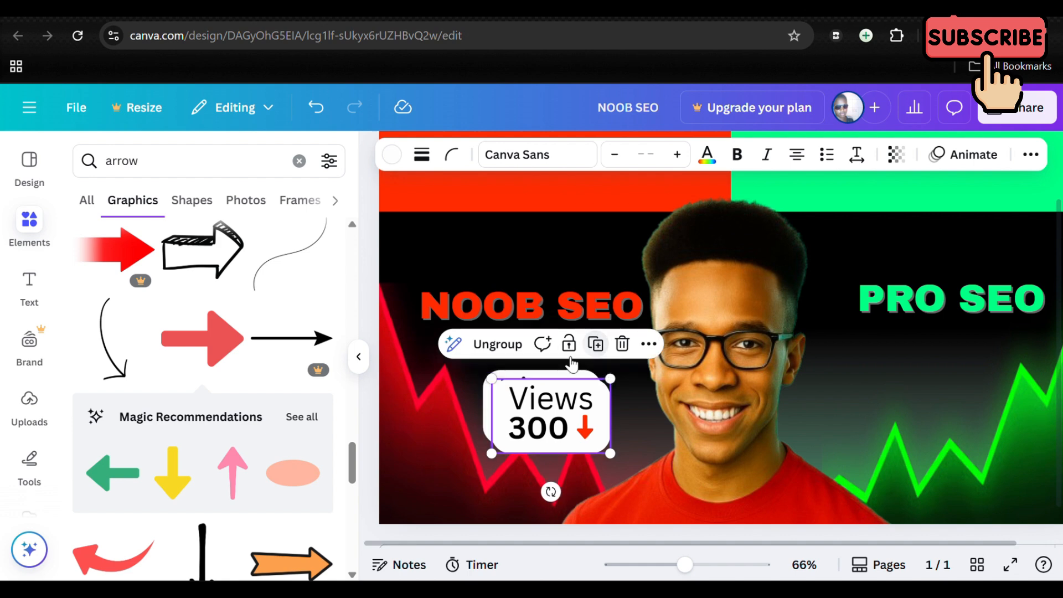
left_click_drag(551, 438, 1004, 349)
left_click_drag(978, 405, 949, 422)
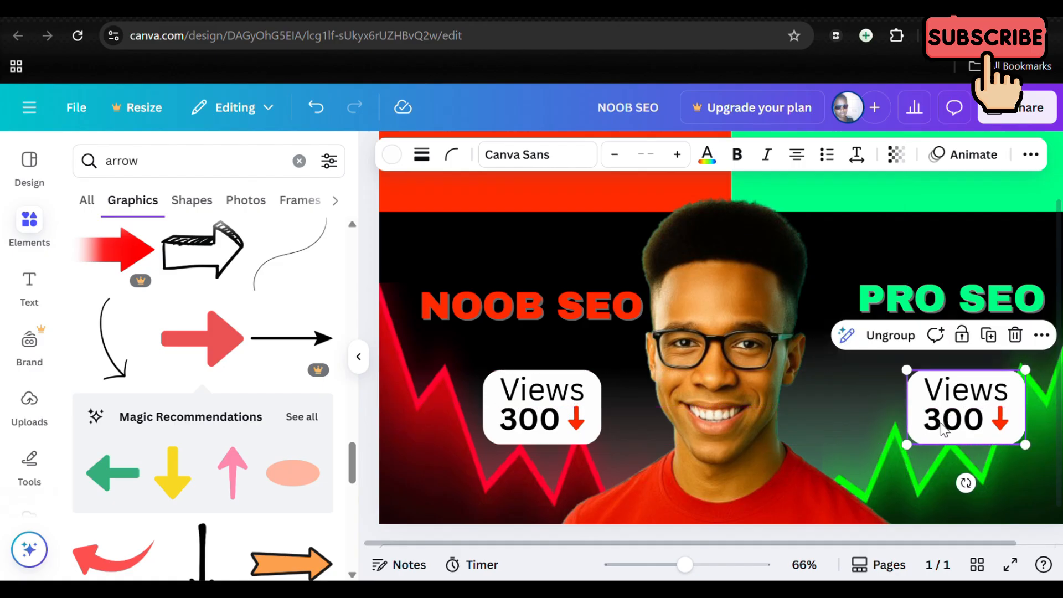
- Ungroup the views box under PRO SEO and replace its 300 text with 15M, fitting it on one line
left_click(838, 282)
scroll(836, 278, "right", 1)
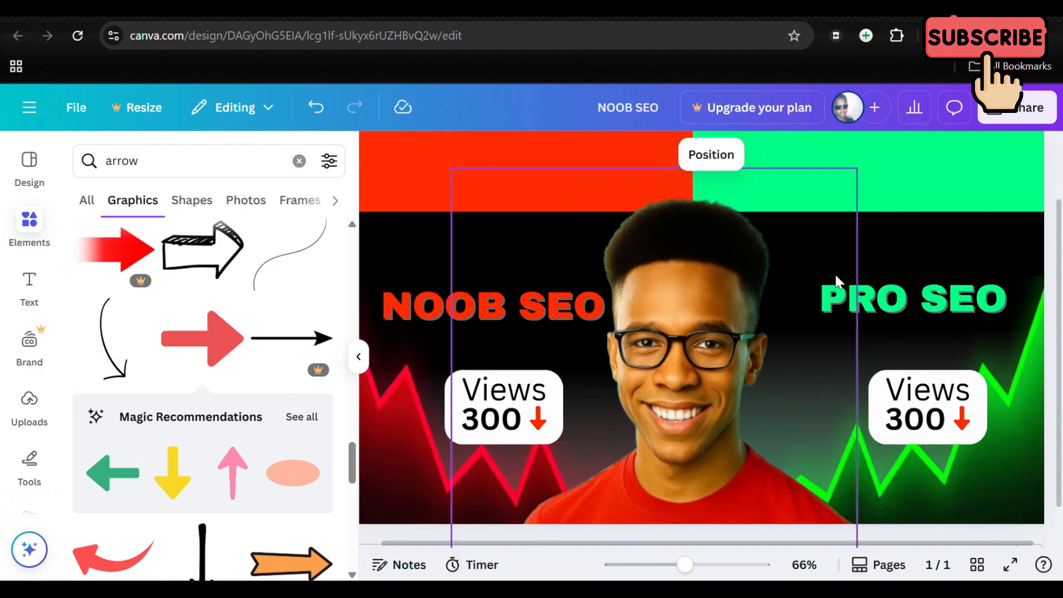
left_click(961, 420)
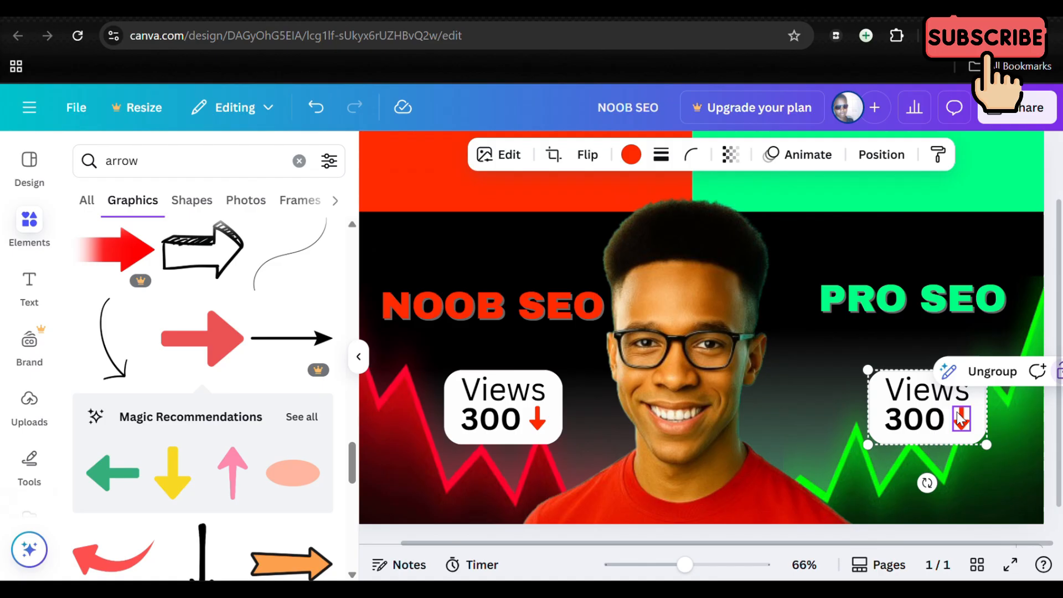
left_click(937, 384)
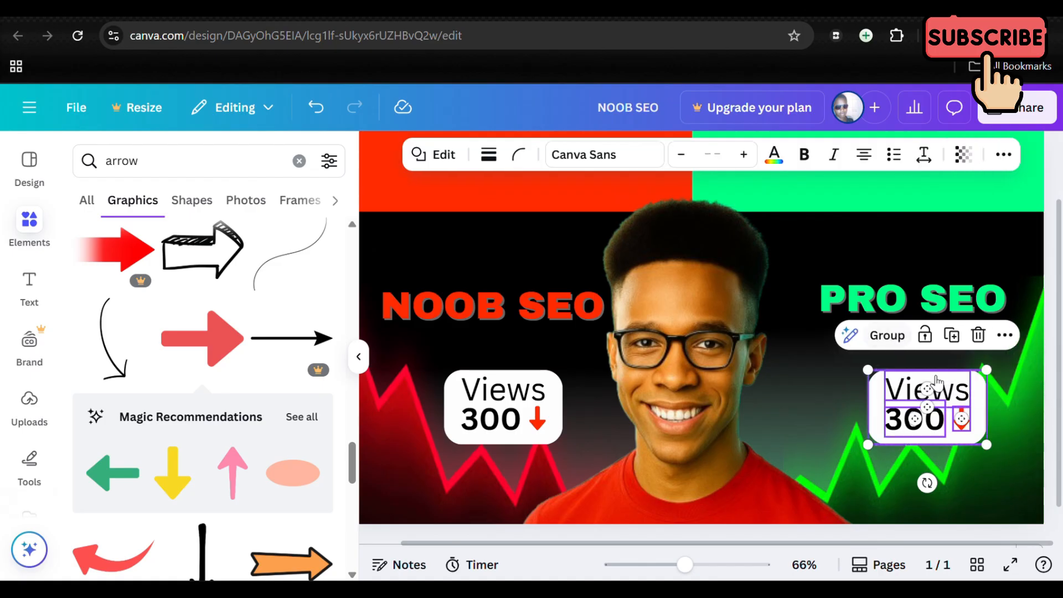
left_click(924, 426)
double_click(902, 422)
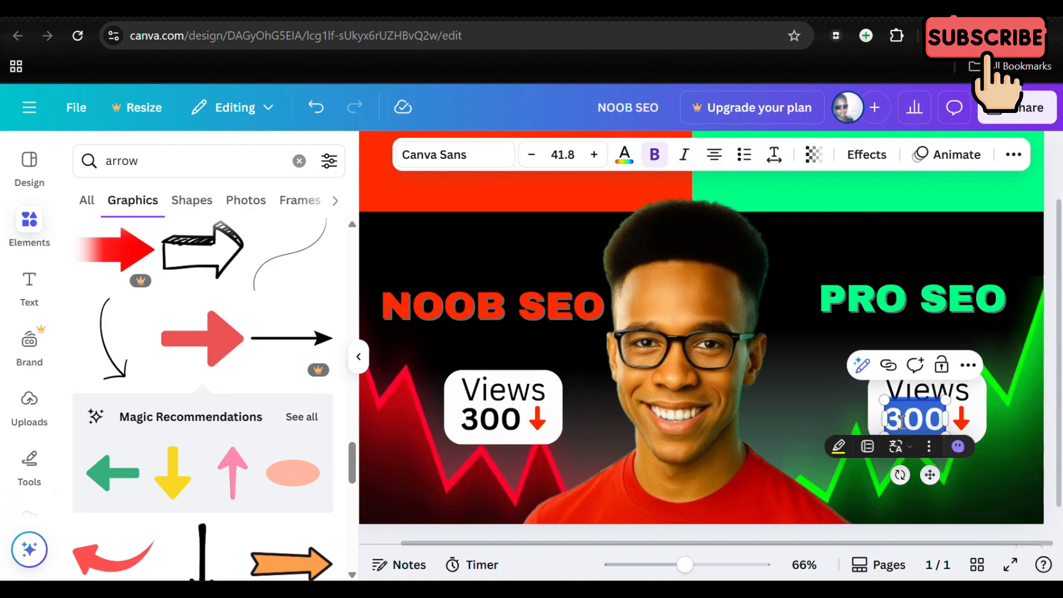
type("15")
key("Return")
type("M")
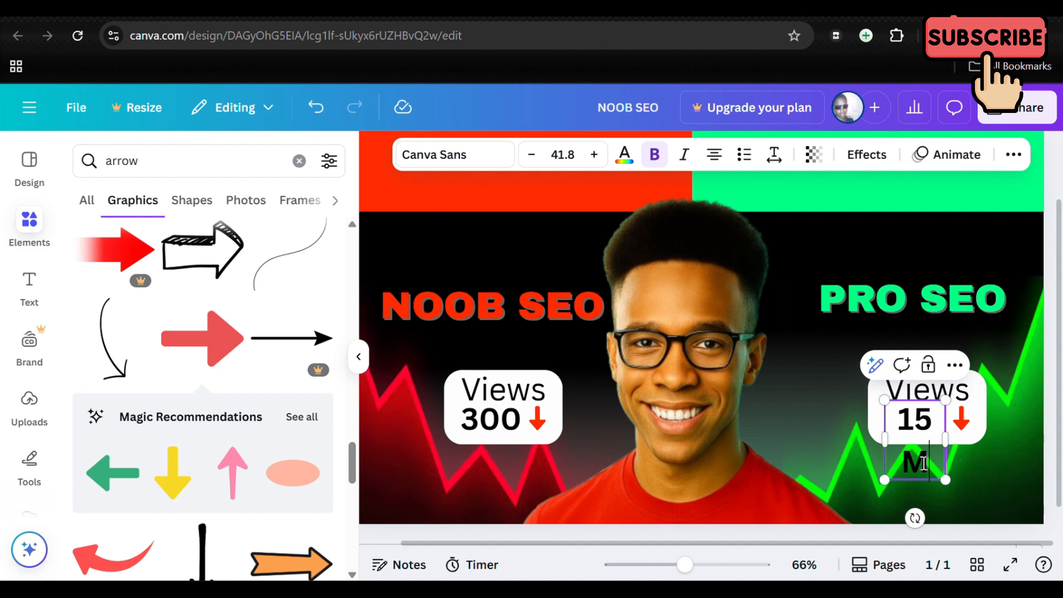
mouse_move(950, 446)
left_mouse_down()
mouse_move(962, 443)
mouse_move(952, 437)
left_mouse_up()
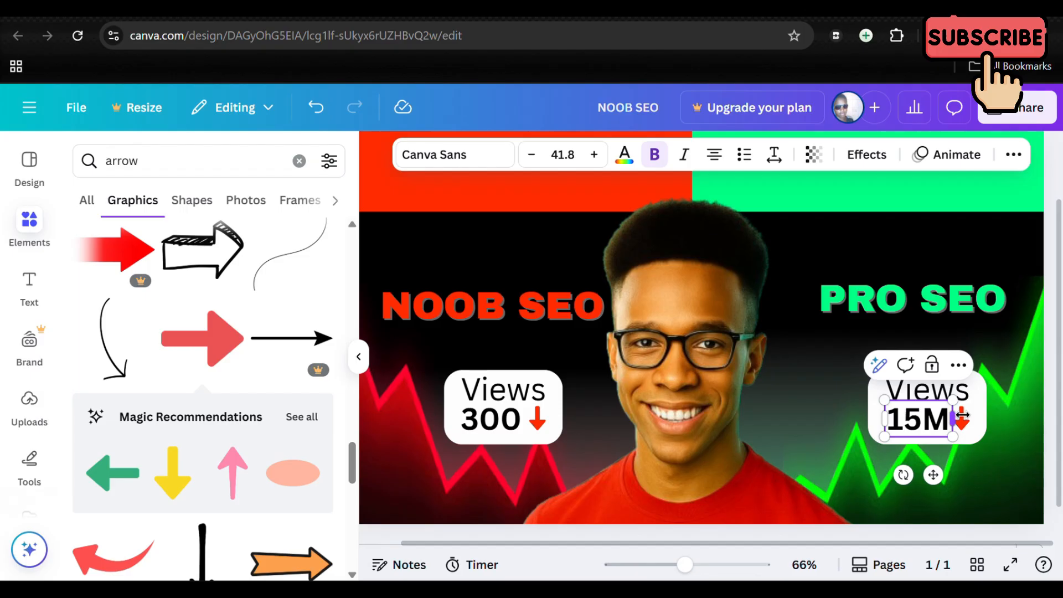
- Rotate the arrow beside 15M to point upward and recolour it in the document's bright green
left_click(968, 425)
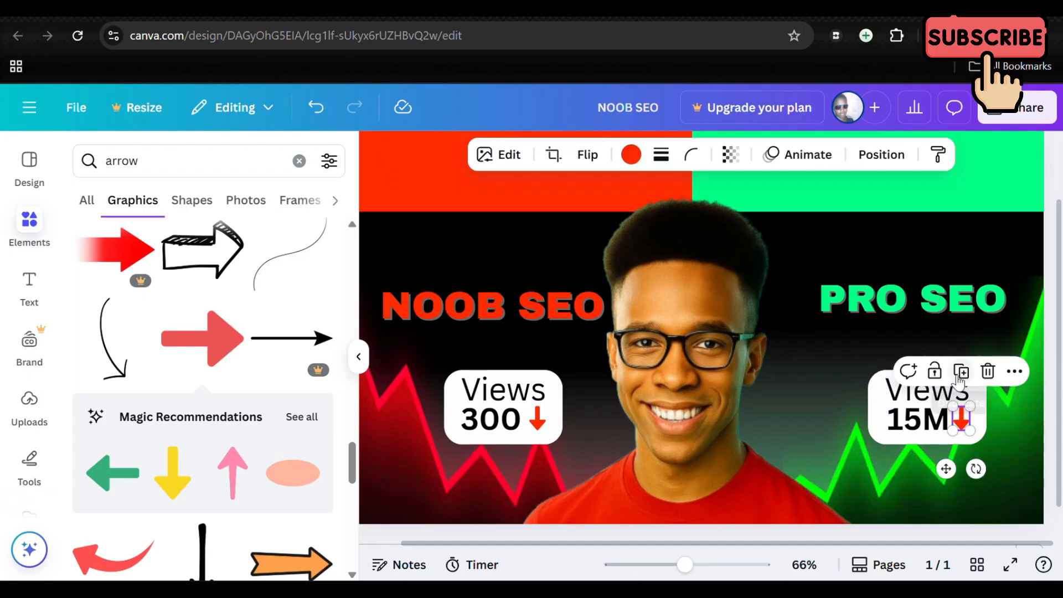
left_click_drag(980, 467, 960, 391)
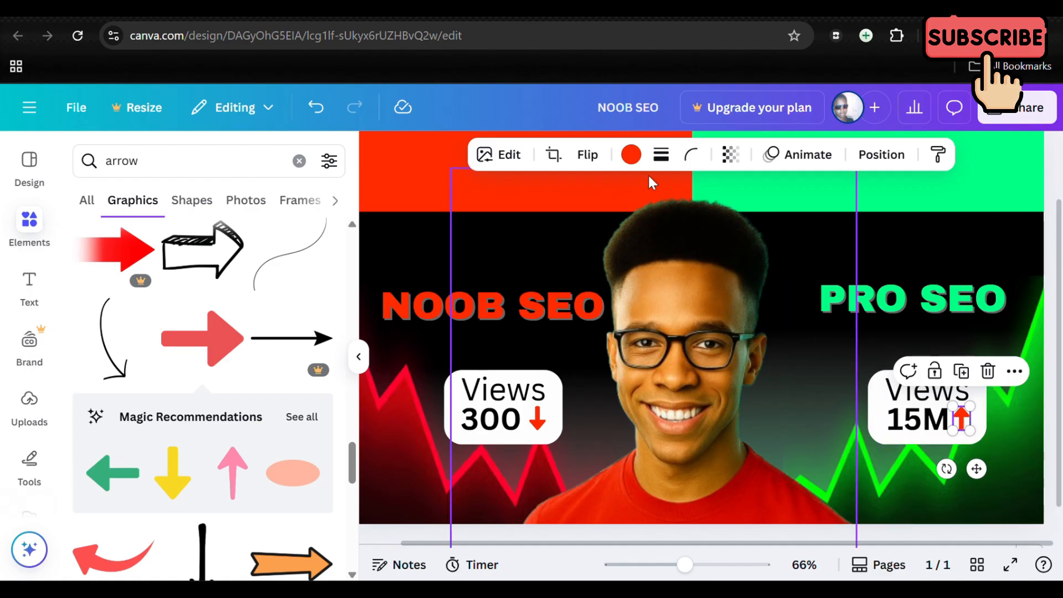
left_click(635, 166)
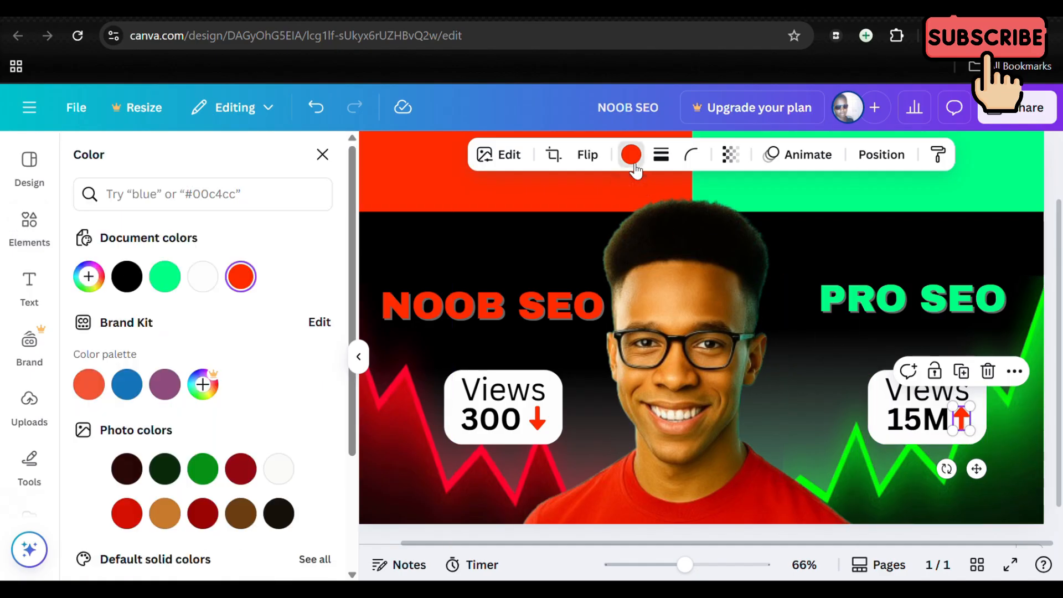
left_click(165, 277)
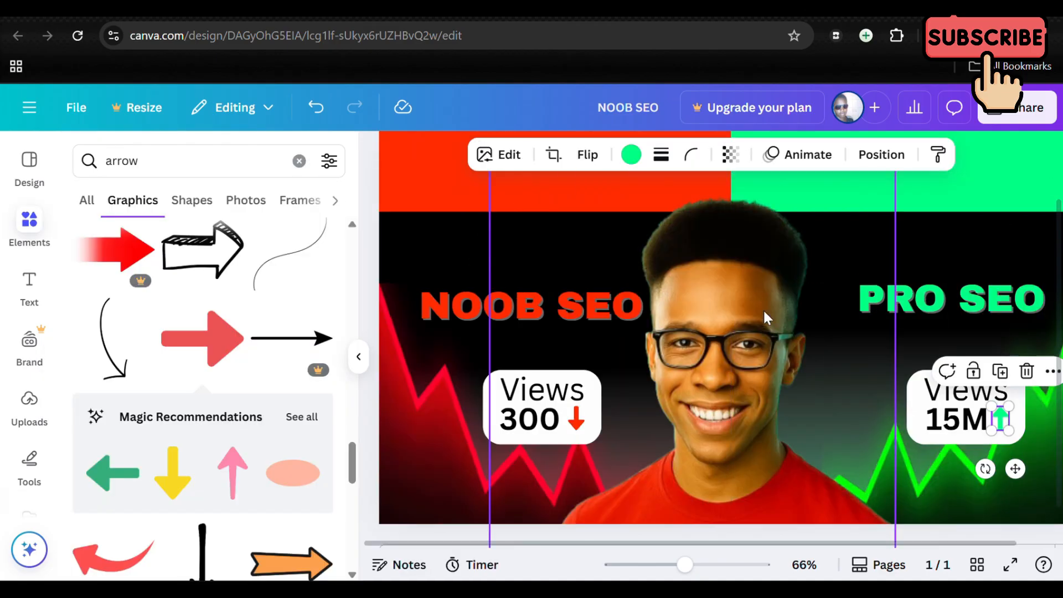
- Shift the grouped Views 300 box slightly to the left beneath the NOOB SEO label
scroll(764, 311, "down", 5)
left_click(924, 293)
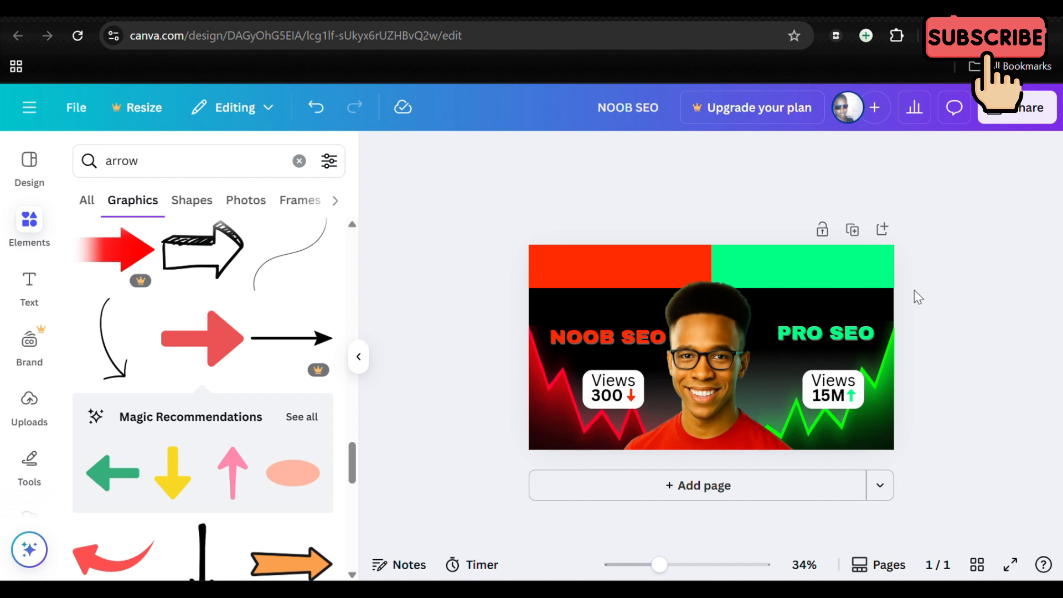
left_click(608, 397)
left_click_drag(608, 396, 599, 394)
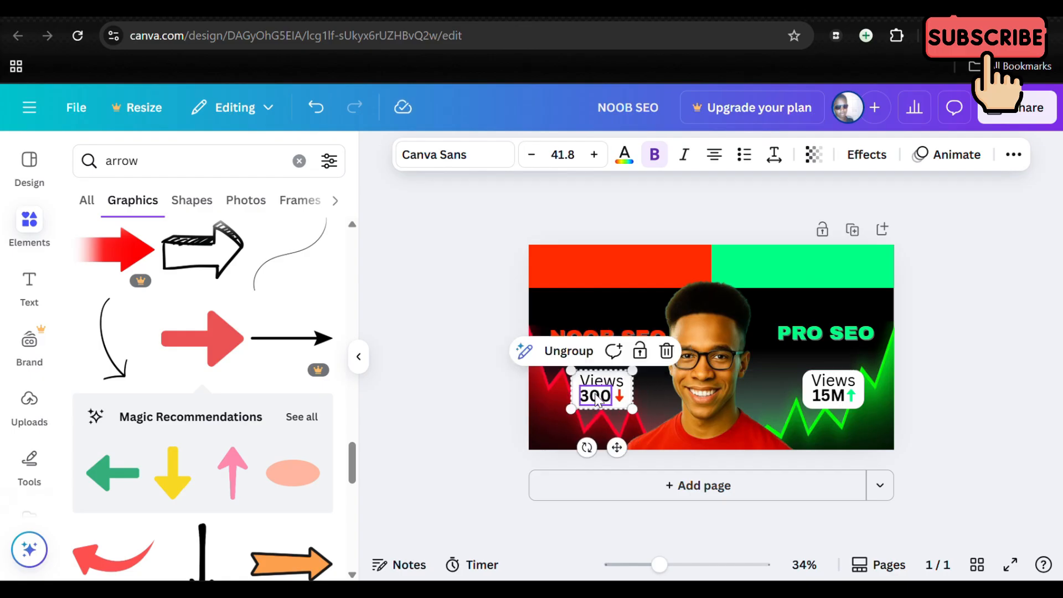
left_click(996, 371)
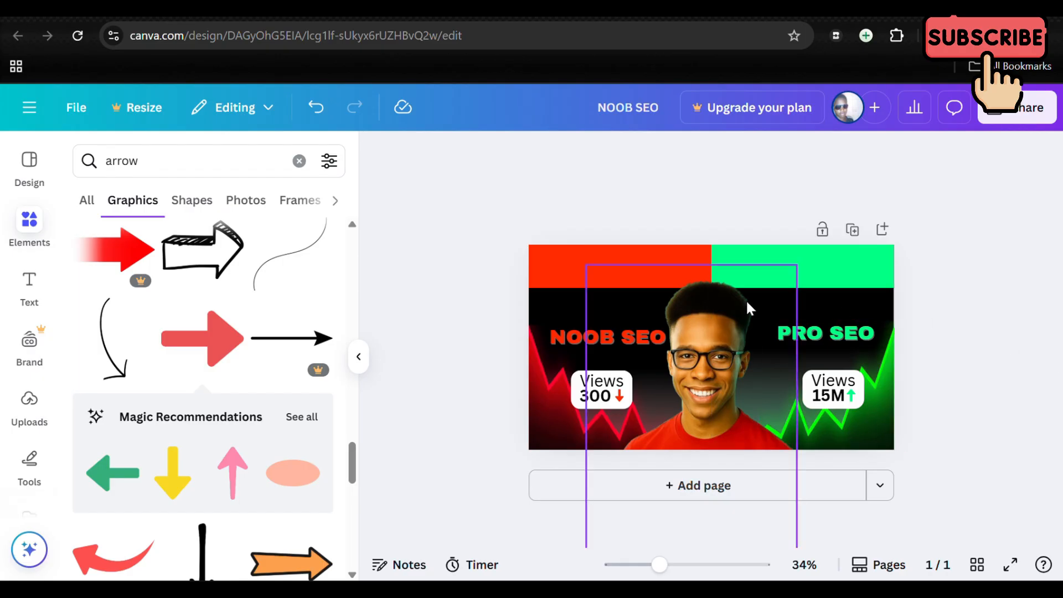
- Add a heading to the thumbnail with the text DAY 1
left_click(30, 284)
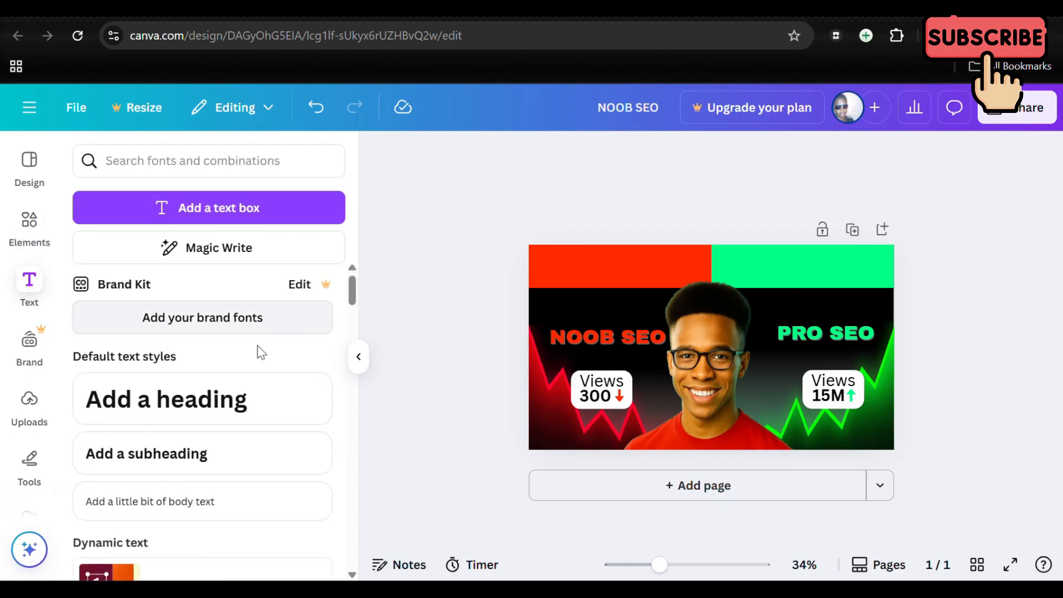
left_click(175, 413)
type("DAY")
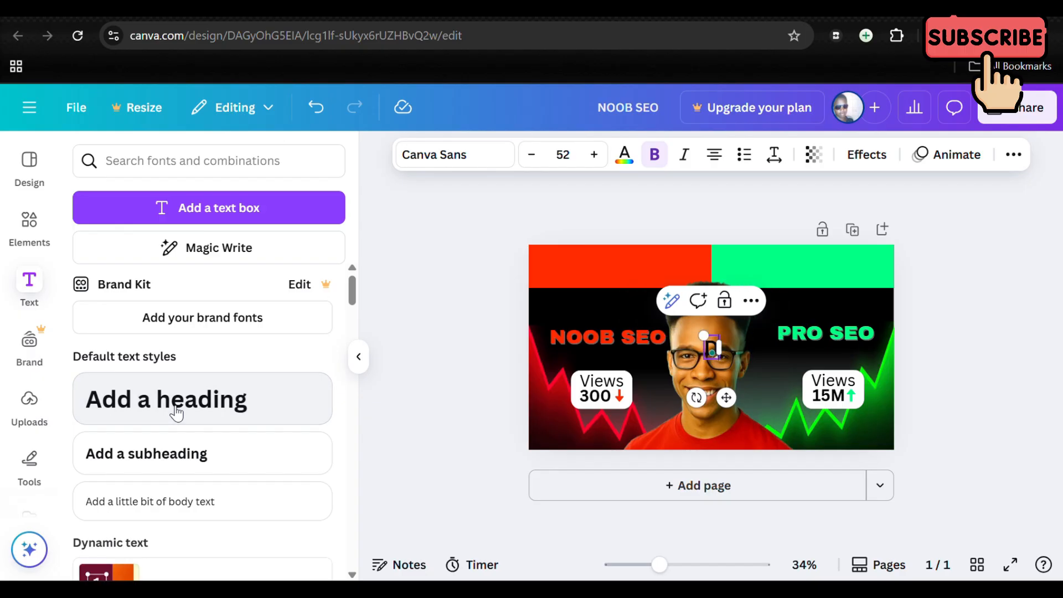
type(" 1")
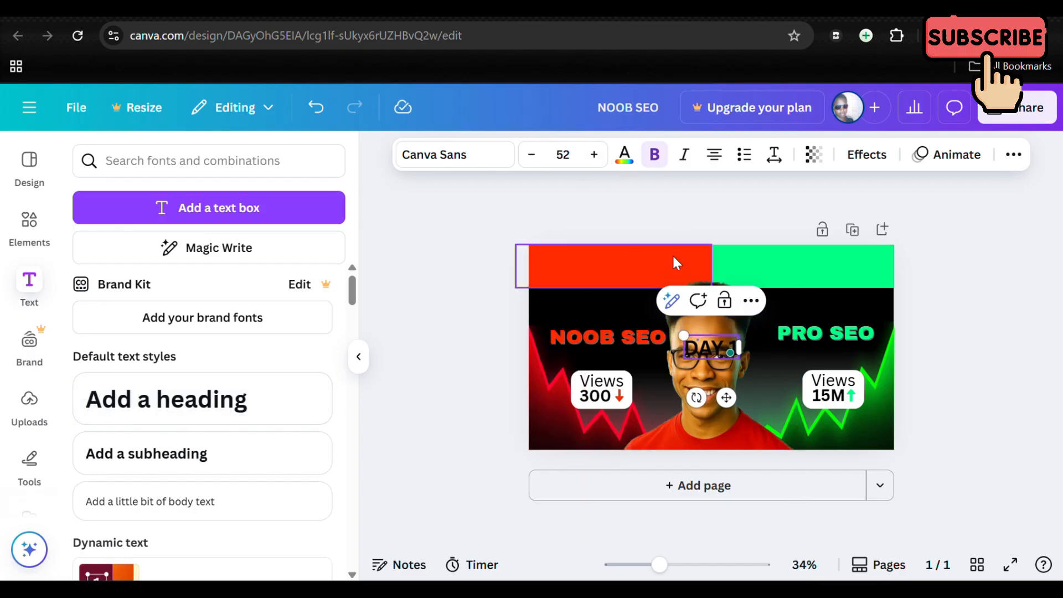
- Enlarge the DAY 1 heading to font size 82.1 and place it on the red banner above NOOB SEO
mouse_move(680, 336)
left_mouse_down()
mouse_move(627, 311)
mouse_move(681, 343)
left_mouse_up()
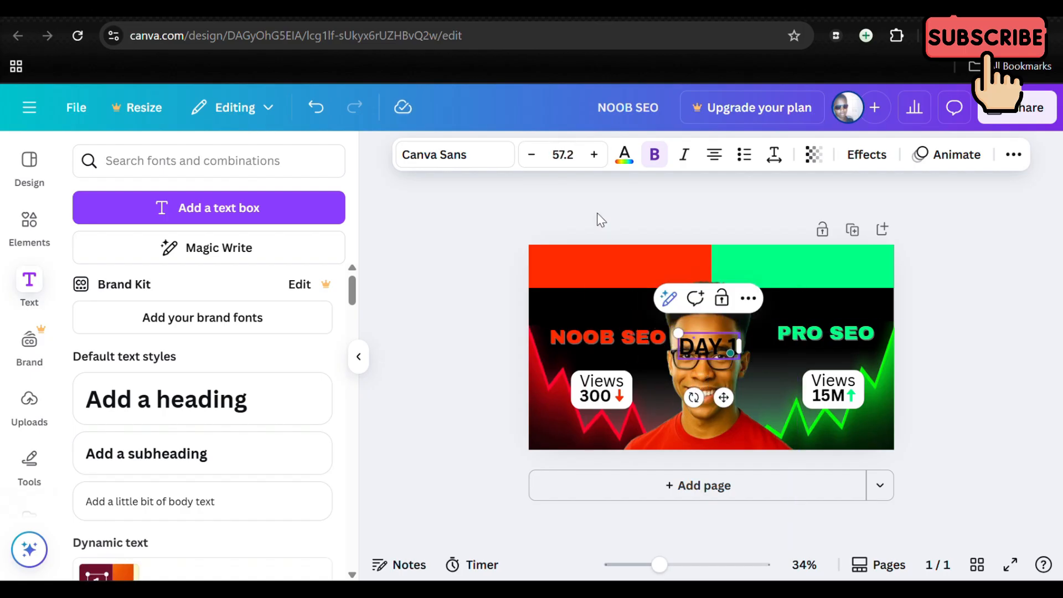
left_click(594, 155)
left_click(594, 155)
left_click(595, 156)
left_click(594, 155)
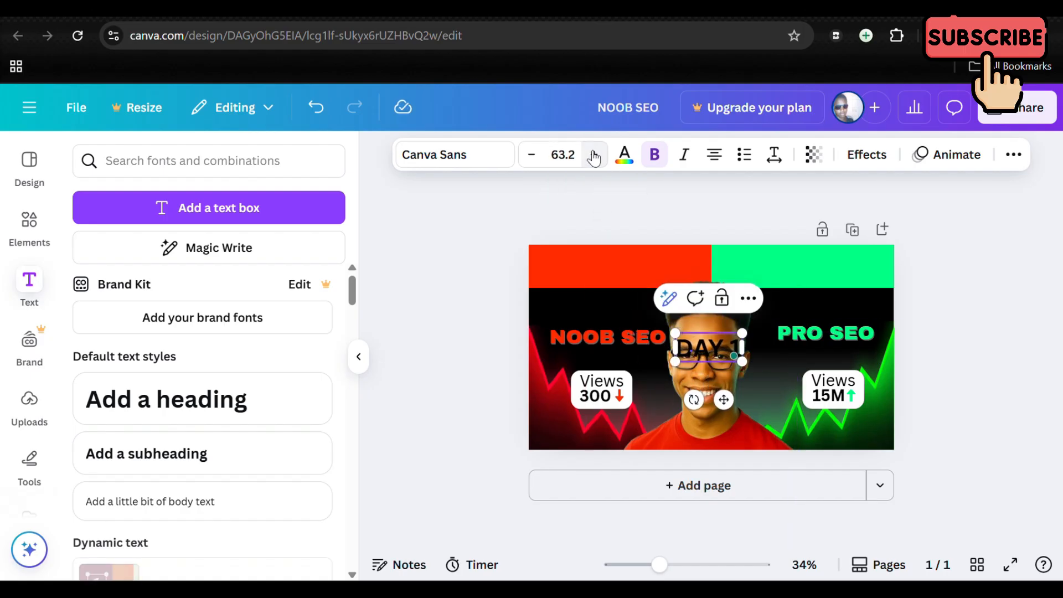
left_click(594, 155)
left_click(594, 155)
left_click(594, 156)
left_click(594, 155)
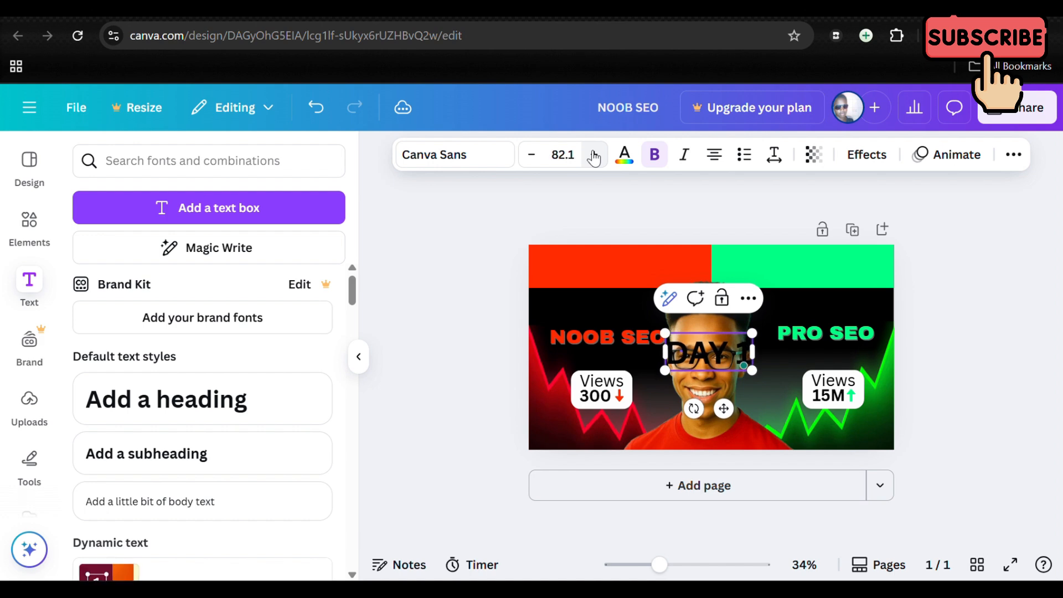
left_click_drag(708, 352, 612, 267)
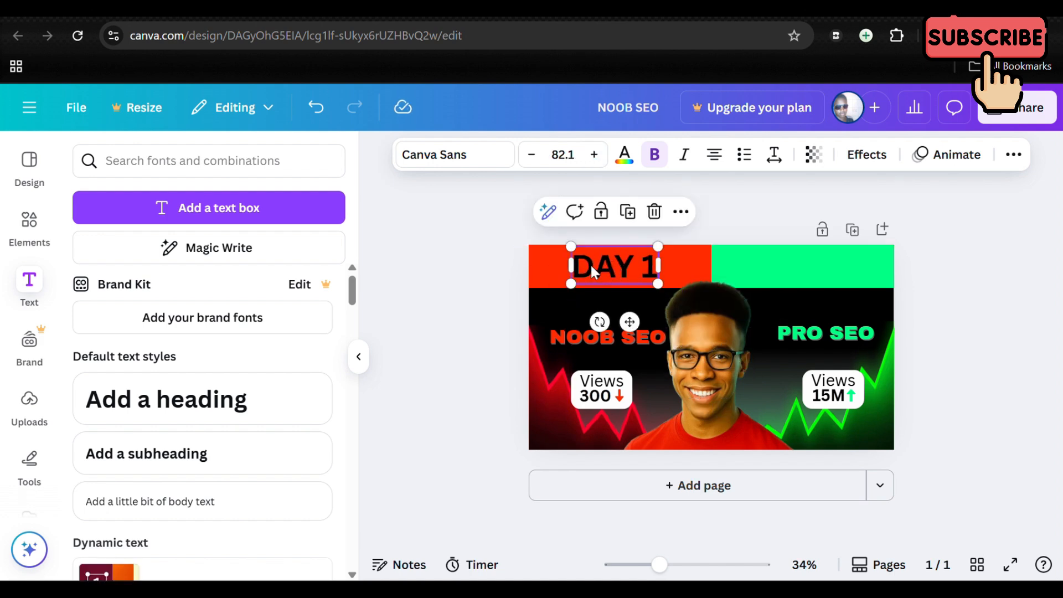
- Set the DAY 1 heading's font to Horizon and centre it in the red banner
left_click(480, 158)
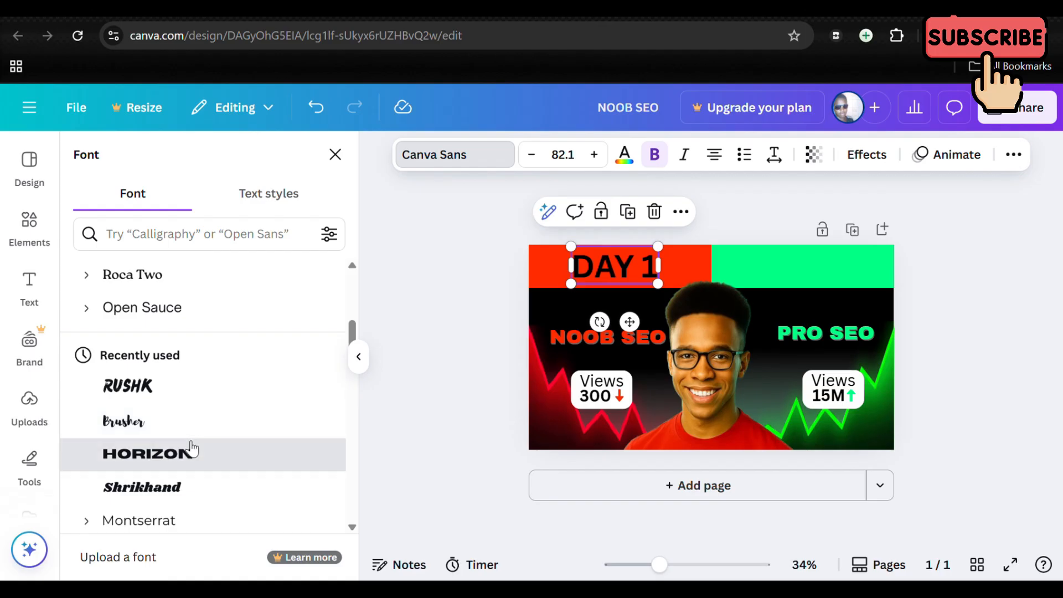
left_click(191, 451)
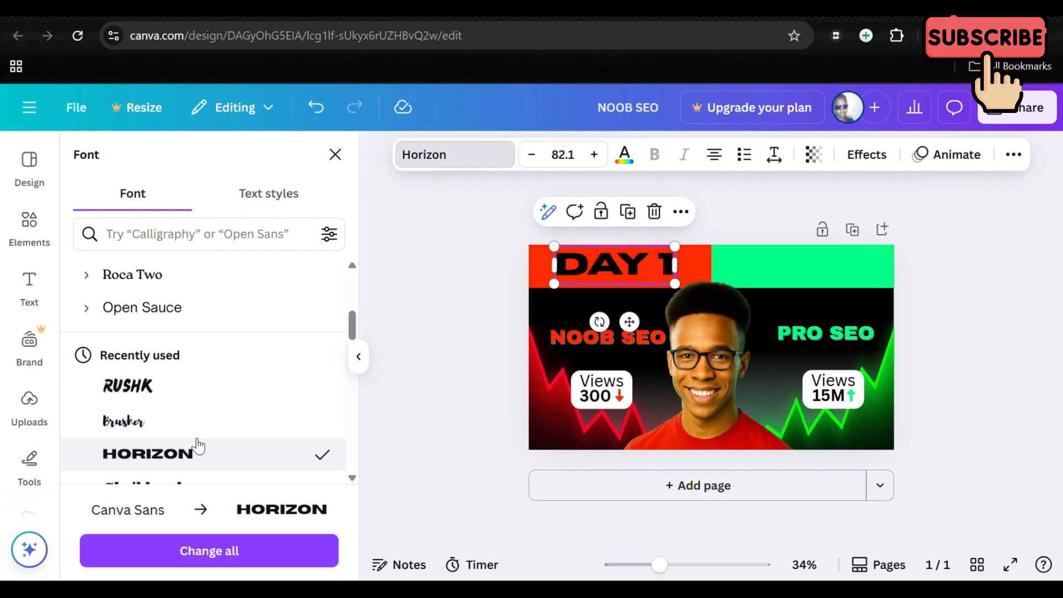
left_click(766, 224)
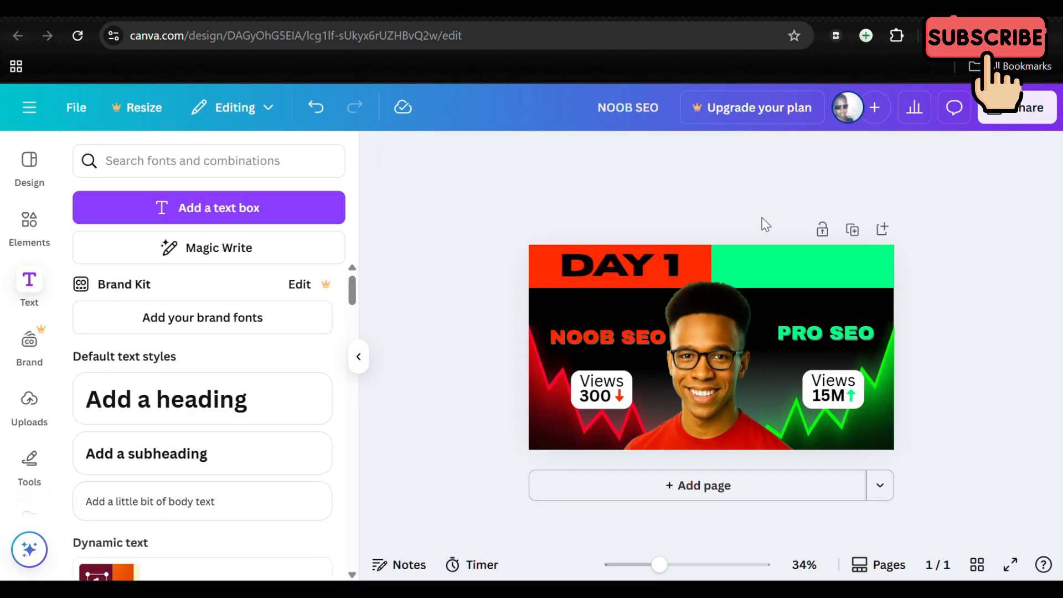
- Duplicate the DAY 1 heading and place the copy on the green banner above PRO SEO
left_click(651, 266)
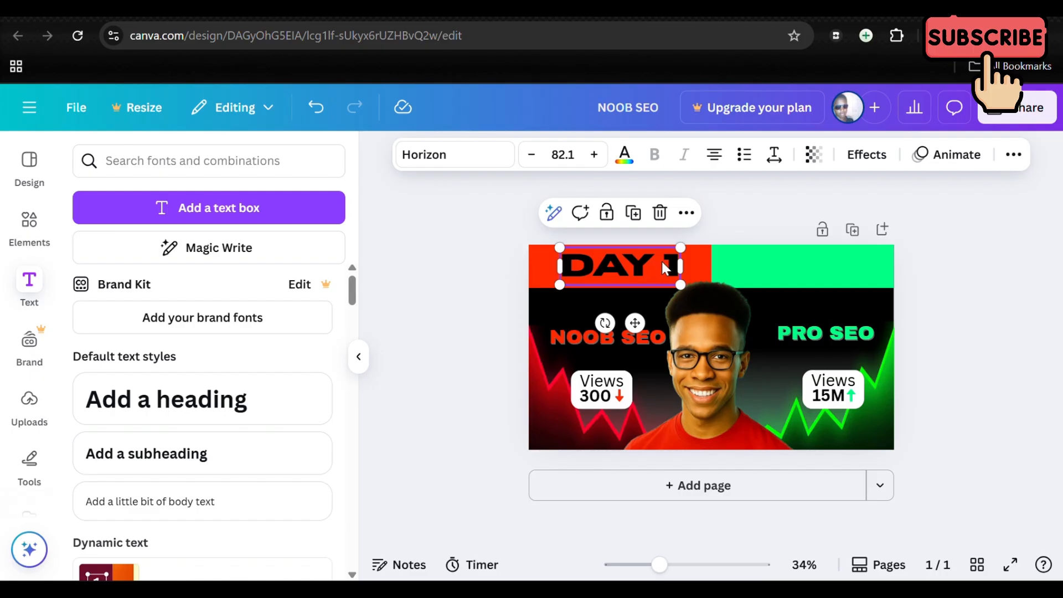
left_click(633, 212)
left_click_drag(641, 271, 814, 268)
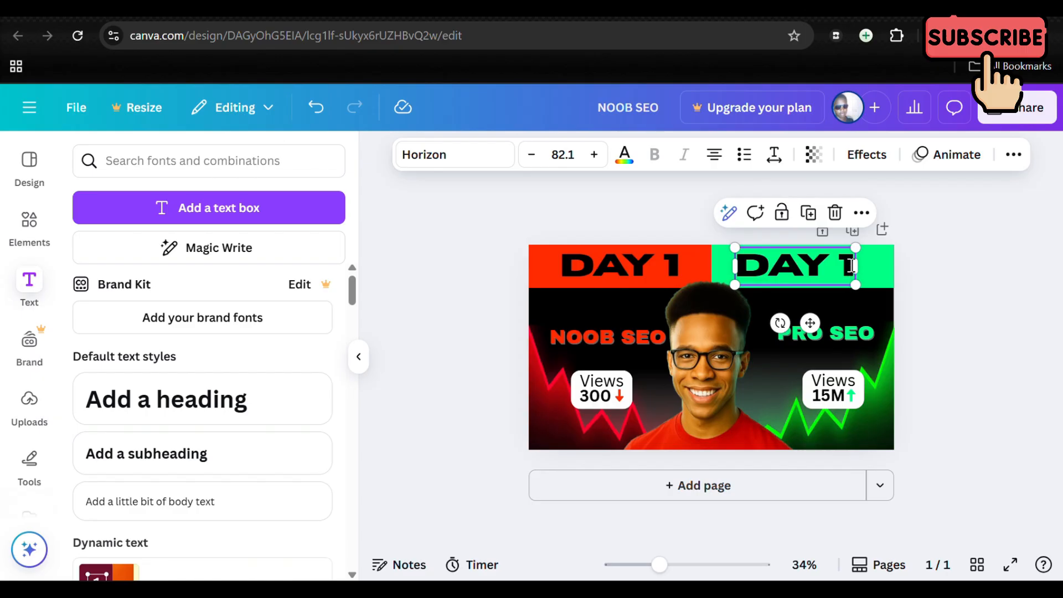
- Change the copied heading on the green banner to read DAY 30 and centre it in the banner
left_click(851, 266)
key("BackSpace")
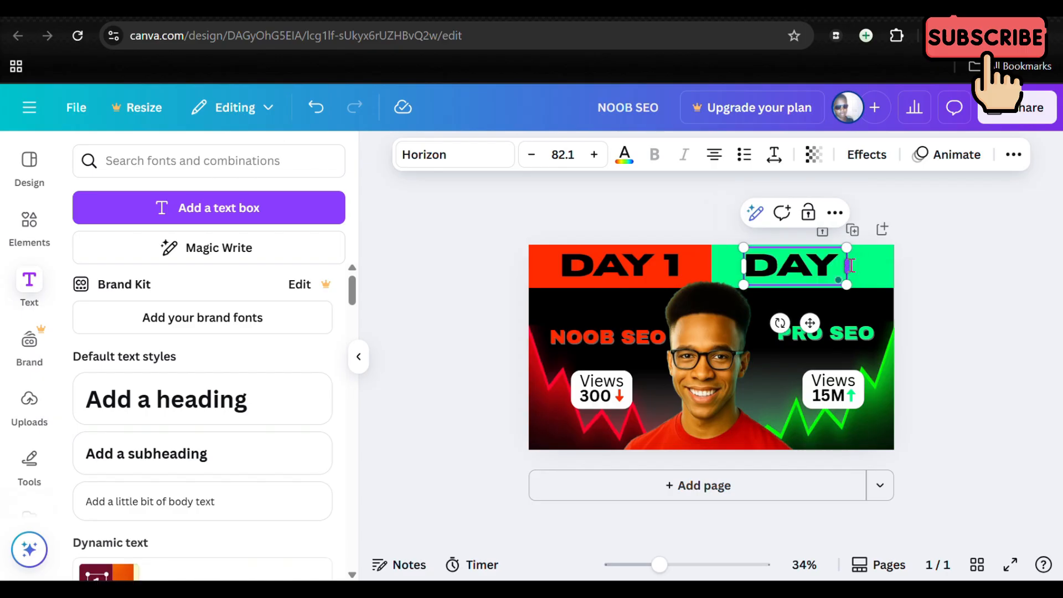
type("30")
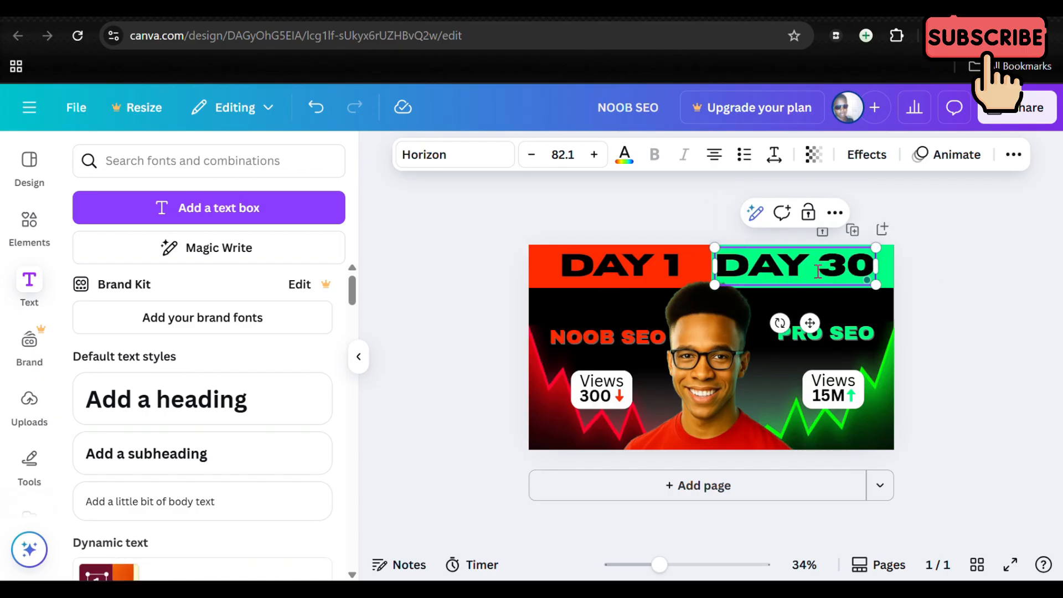
left_click(972, 289)
left_click(801, 270)
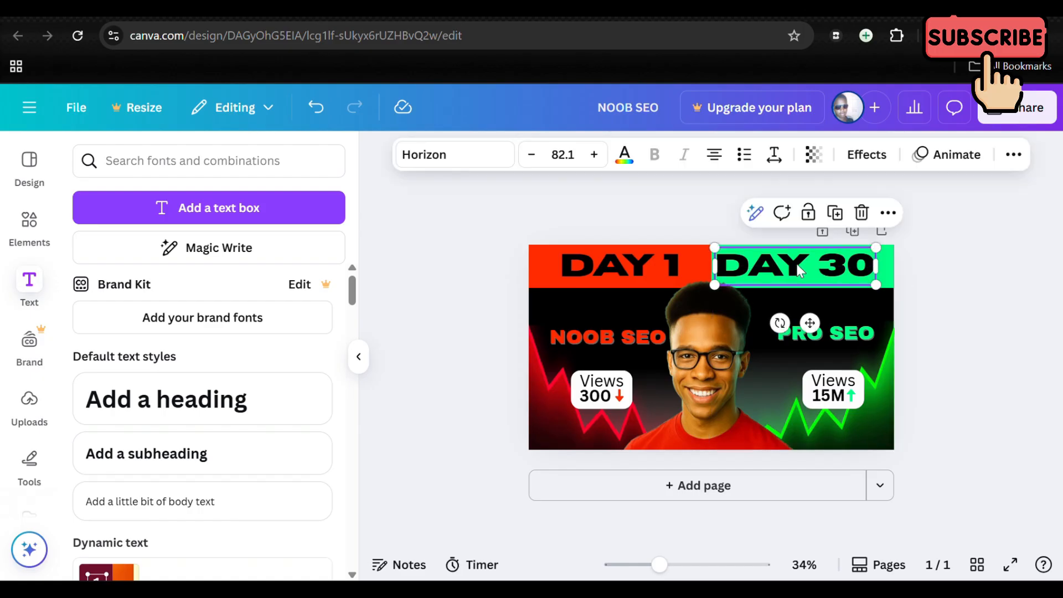
left_click_drag(801, 270, 809, 270)
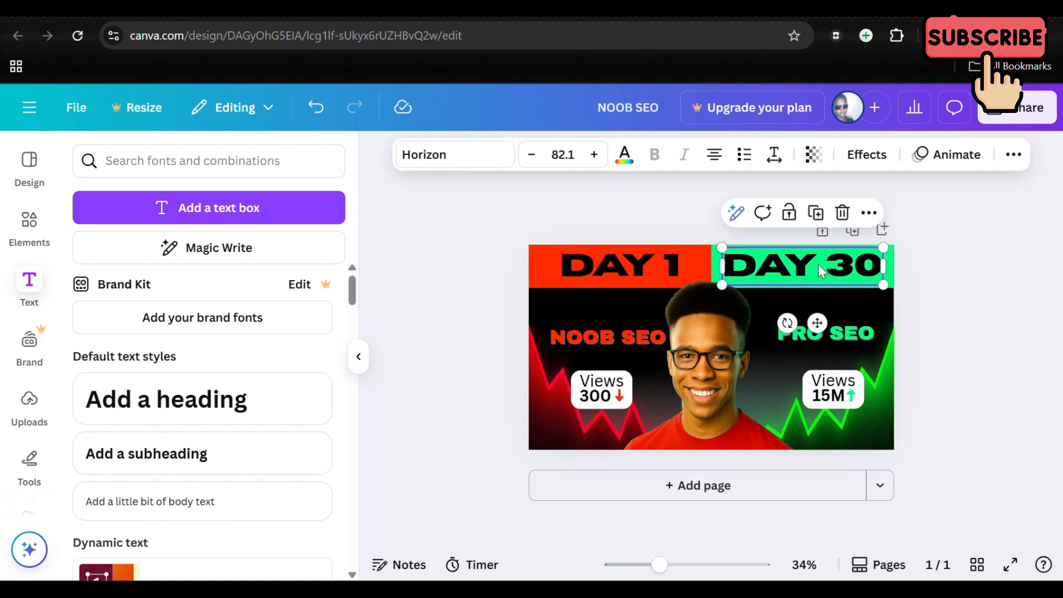
left_click(948, 267)
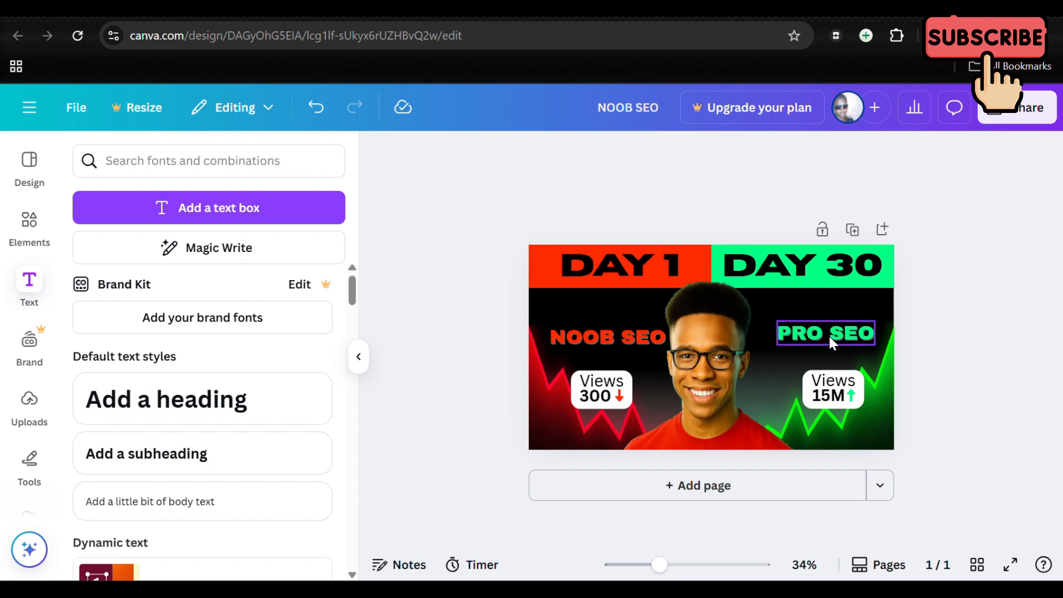
- Apply the Outline text effect to the DAY 1 heading with a white outline colour
left_click(620, 273)
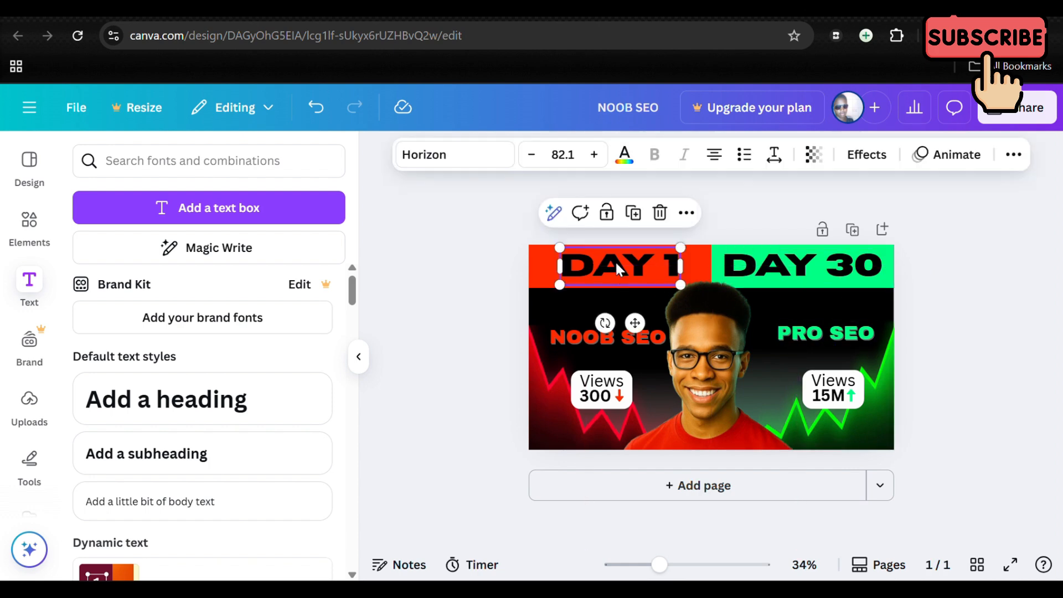
left_click(861, 166)
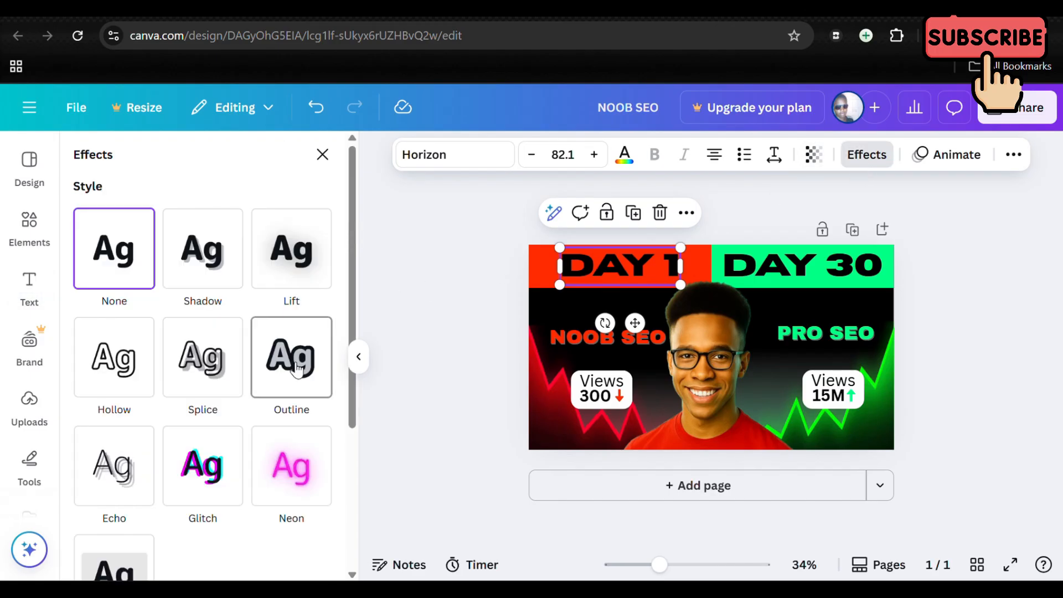
left_click(297, 368)
scroll(279, 416, "down", 5)
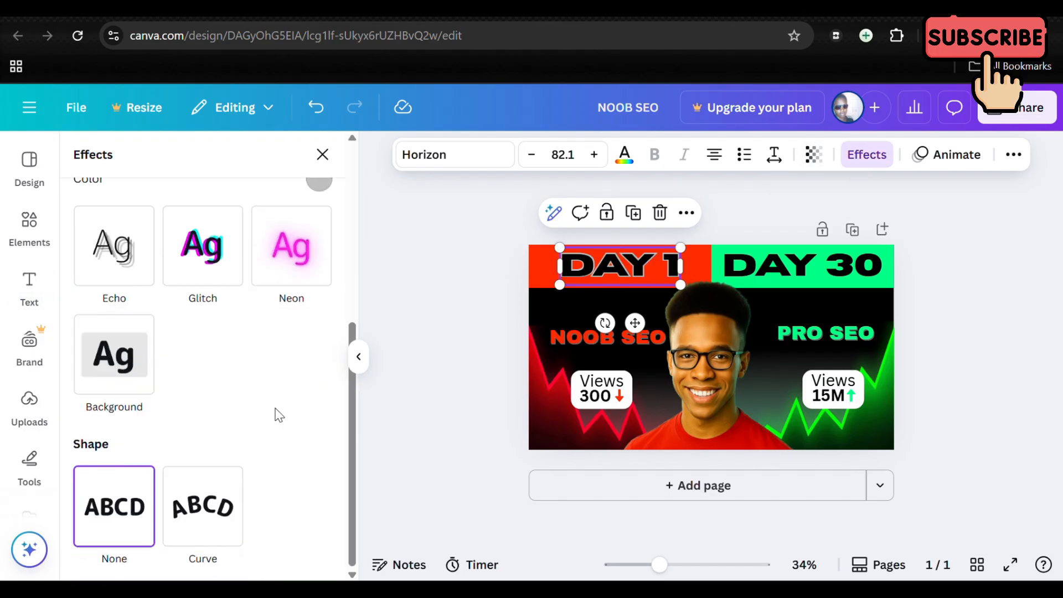
scroll(278, 417, "up", 5)
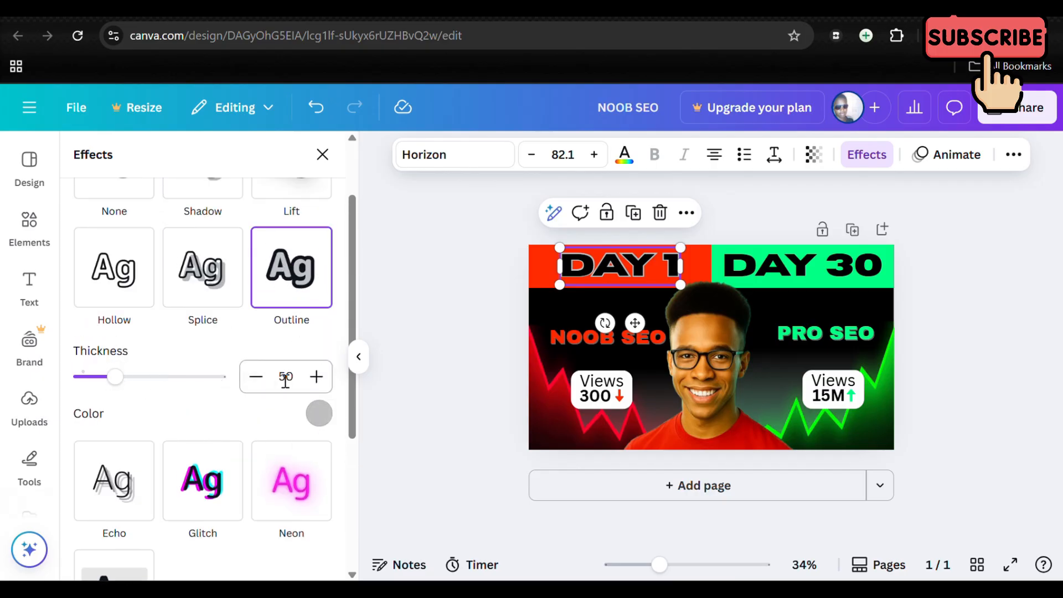
left_click(319, 413)
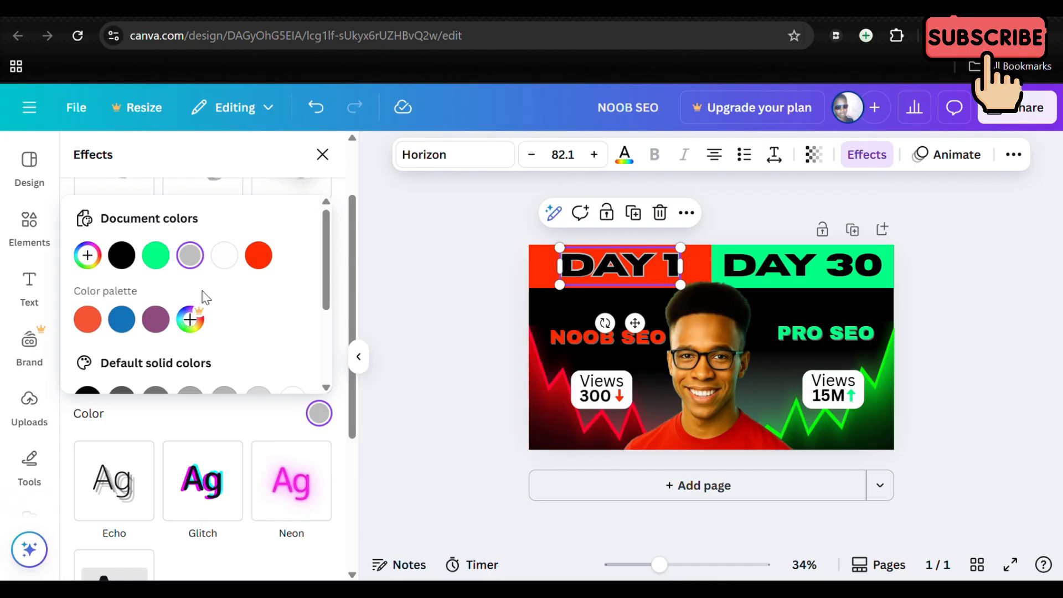
left_click(224, 256)
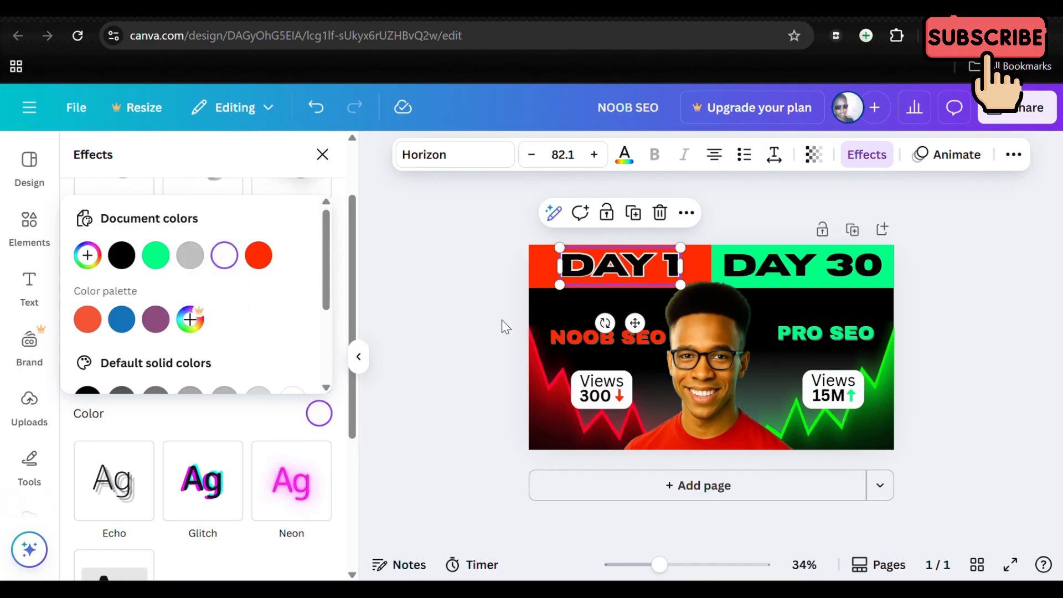
- Give the DAY 30 heading the Outline text effect in white
left_click(774, 269)
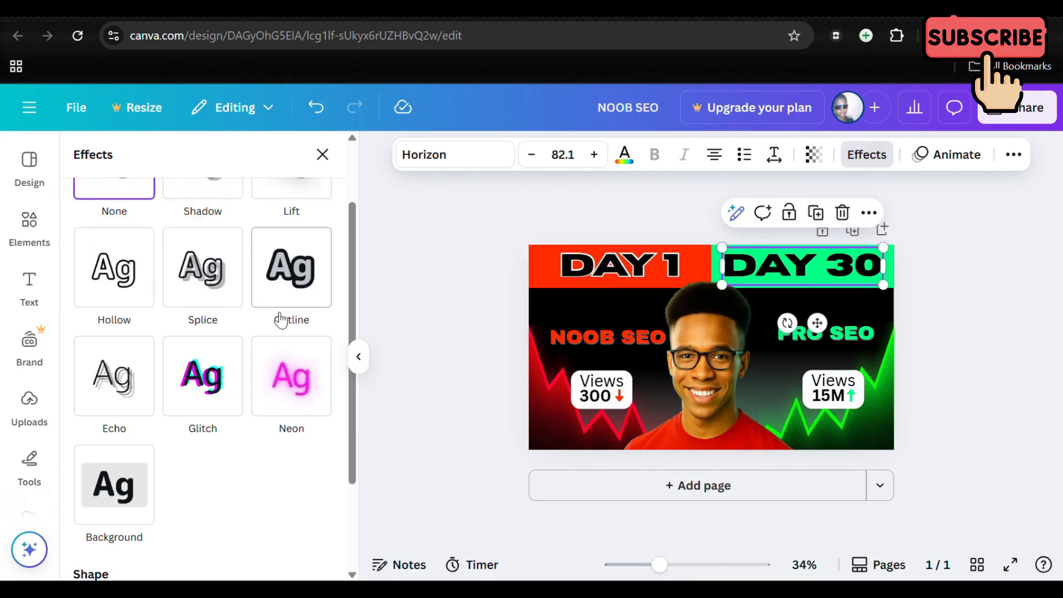
left_click(278, 288)
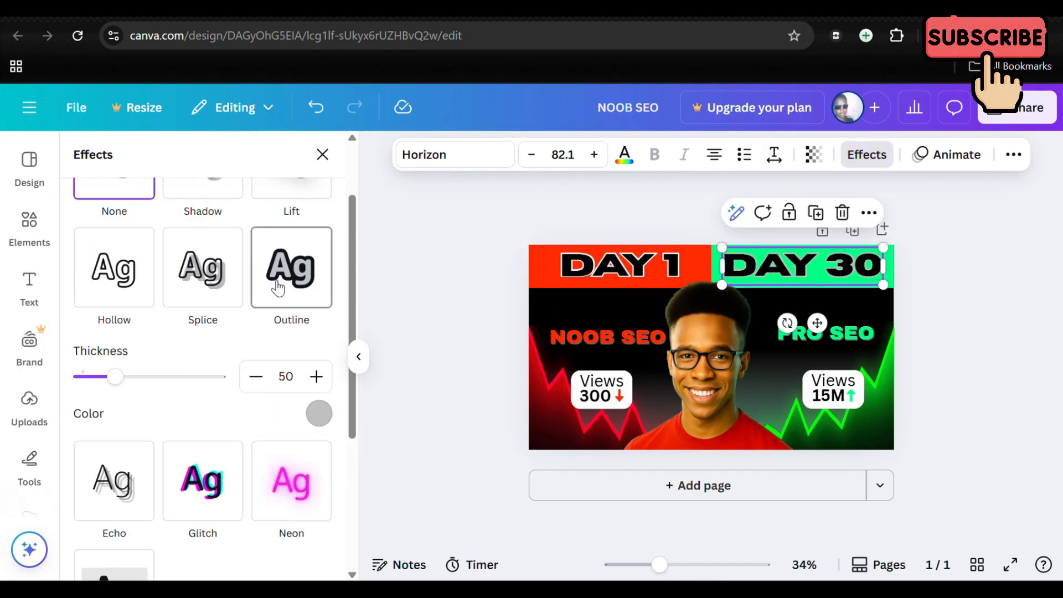
left_click(319, 414)
left_click(224, 255)
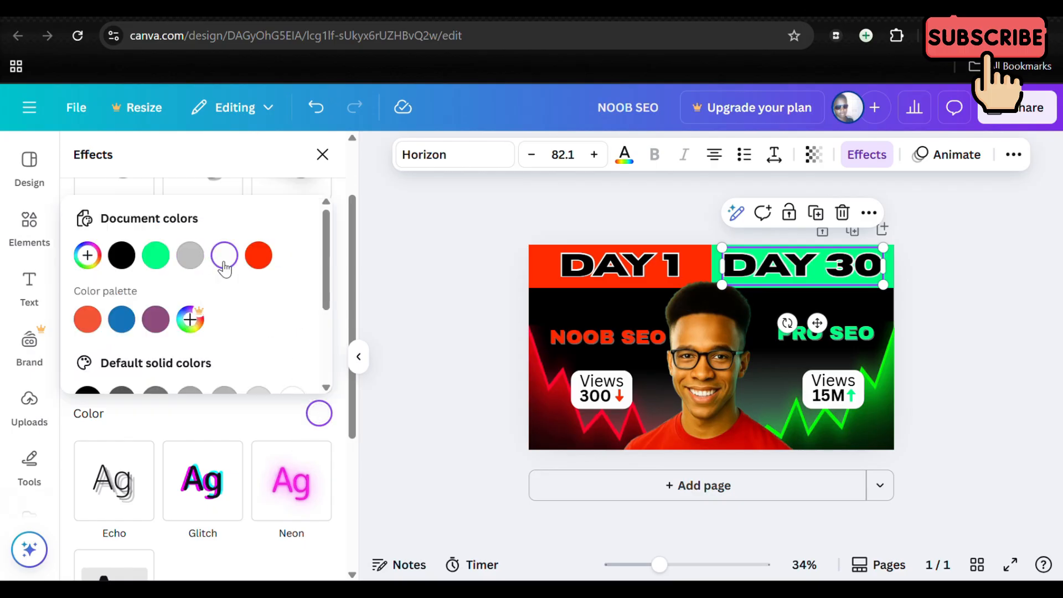
left_click(954, 328)
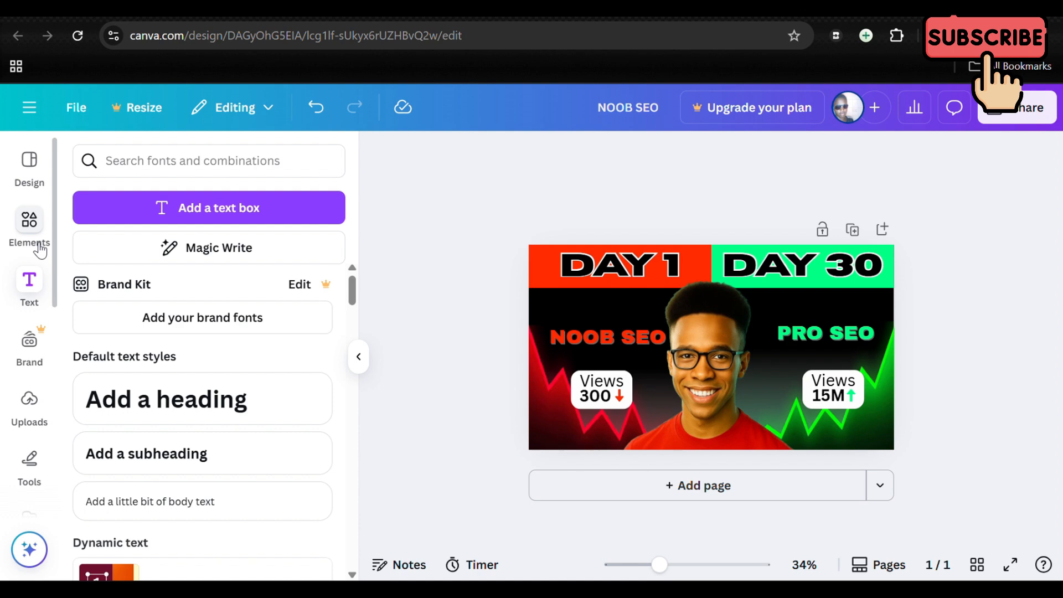
- Add the triple-chevron arrow graphic from the arrow results, shrink it and place it between the DAY 1 and DAY 30 headings
left_click(39, 243)
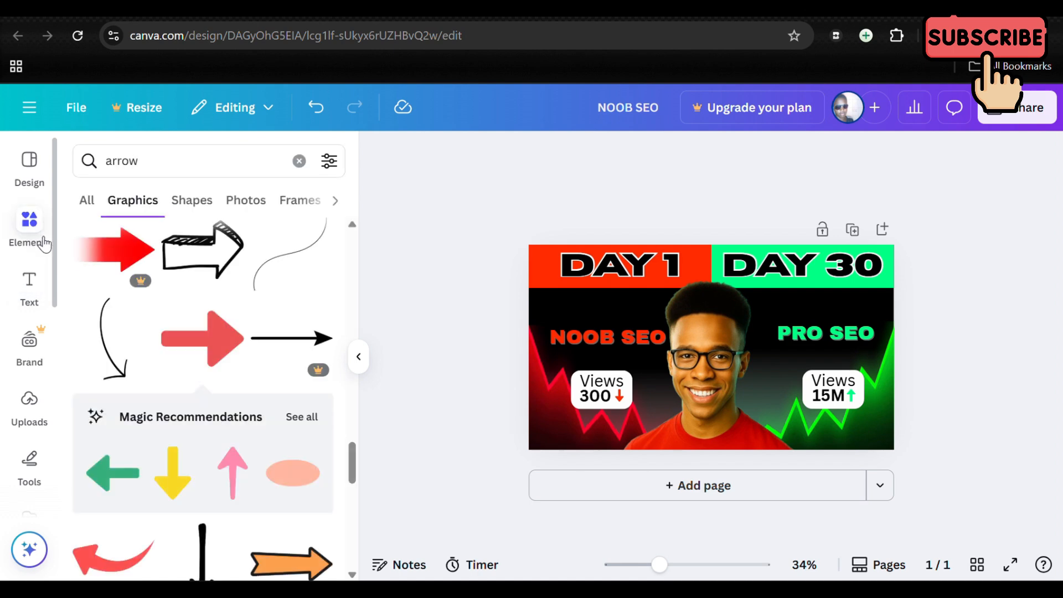
scroll(247, 303, "down", 4)
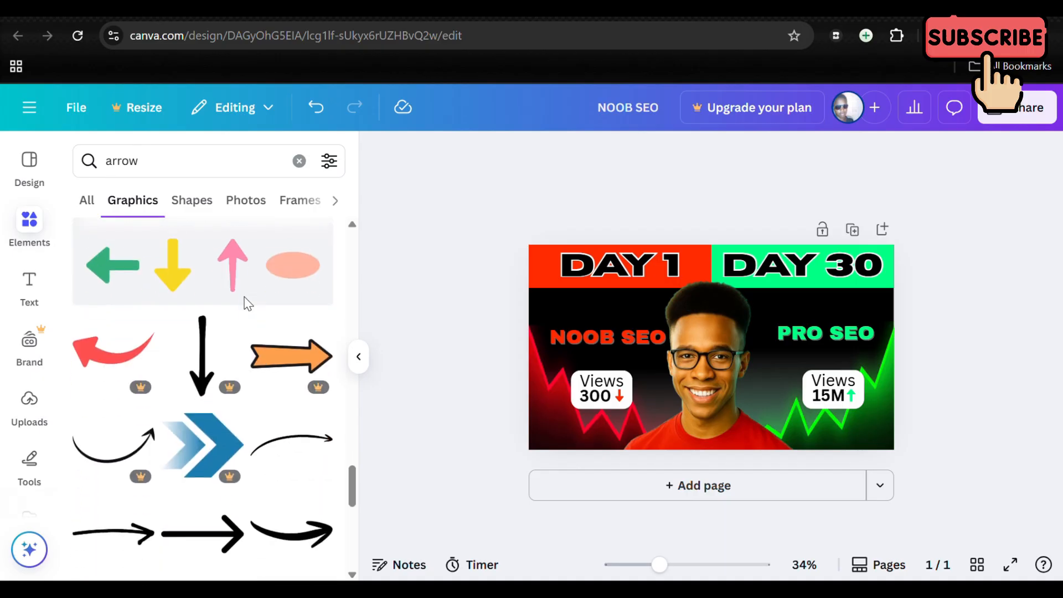
scroll(248, 304, "up", 6)
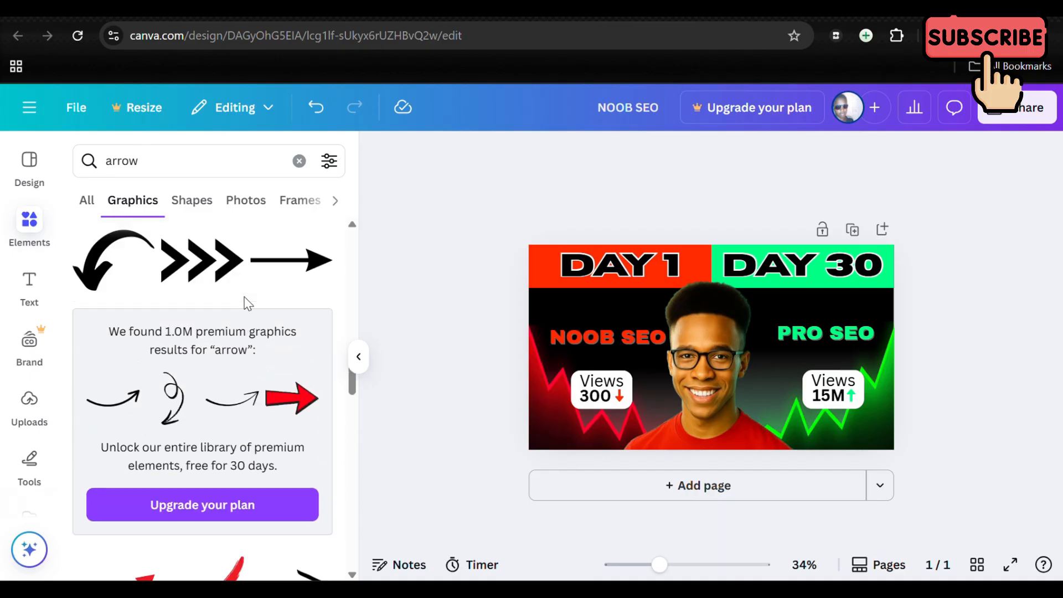
left_click(211, 277)
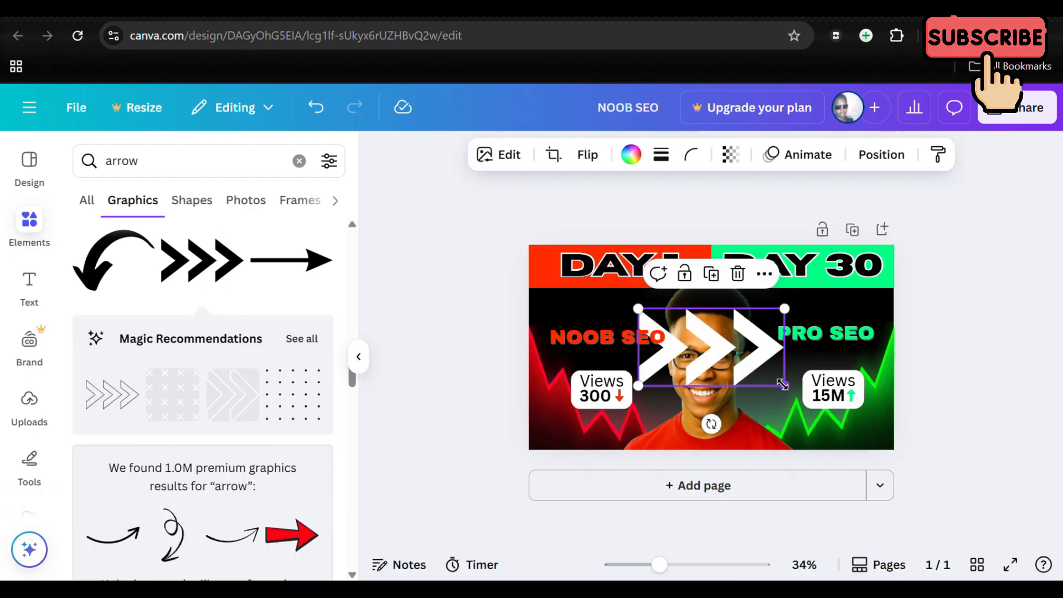
left_click_drag(785, 386, 713, 265)
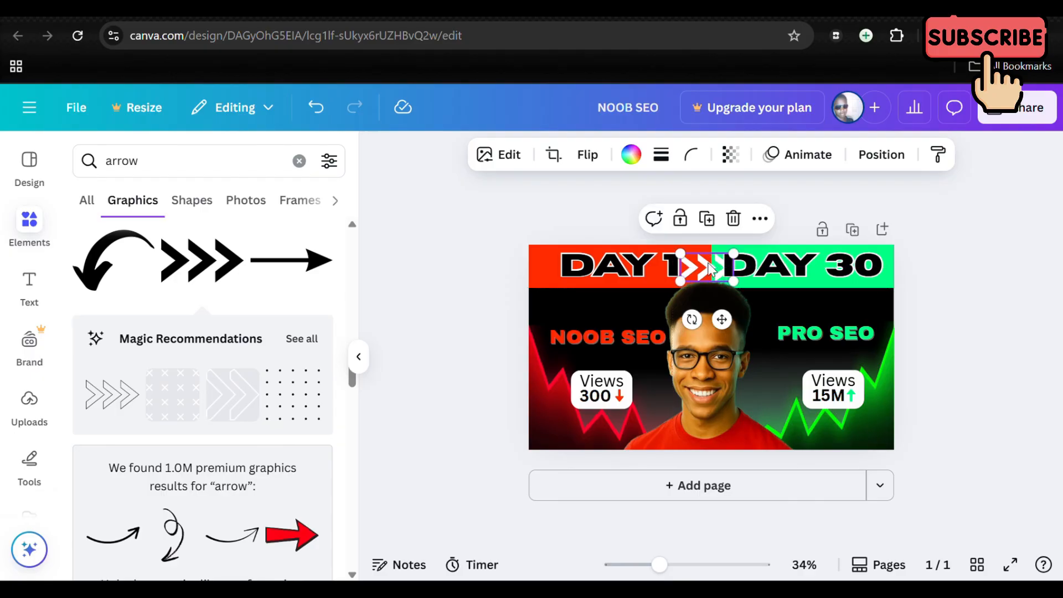
- Reduce the triple-chevron arrow further so it fits in the gap between the two day headings
scroll(757, 379, "up", 1)
scroll(757, 376, "up", 4)
scroll(757, 376, "up", 3)
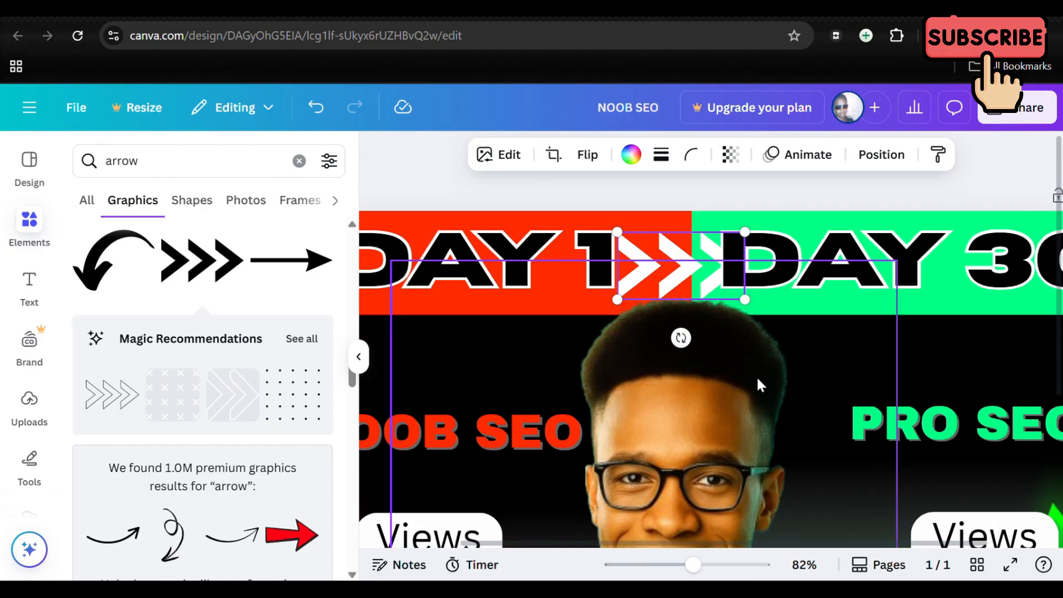
left_click_drag(618, 234, 668, 263)
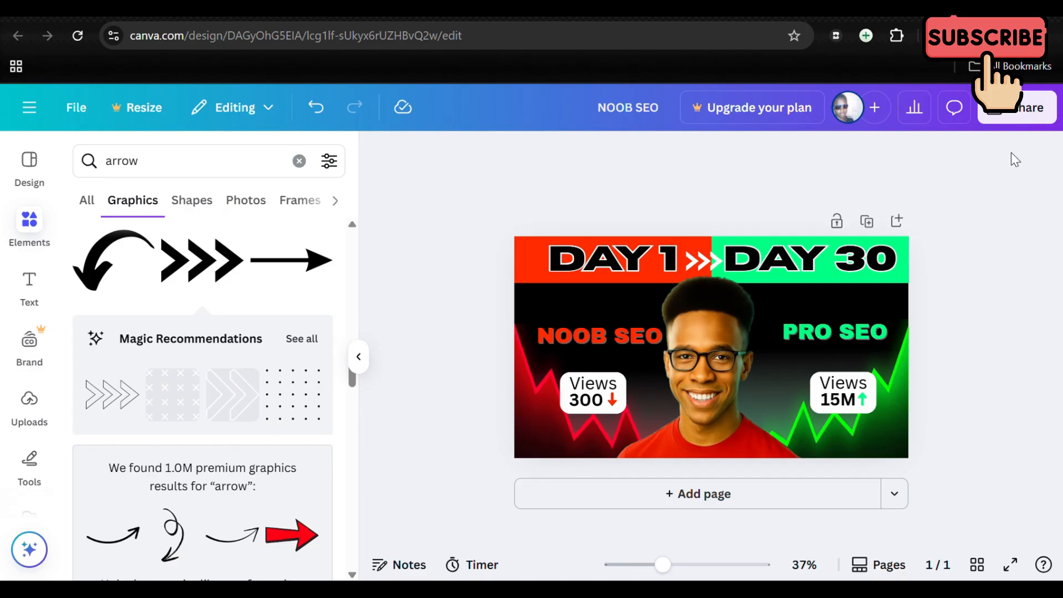
- Download the finished thumbnail as a PNG at size 1 (1,280 × 720 px) and check the browser's recent downloads
left_click(1019, 117)
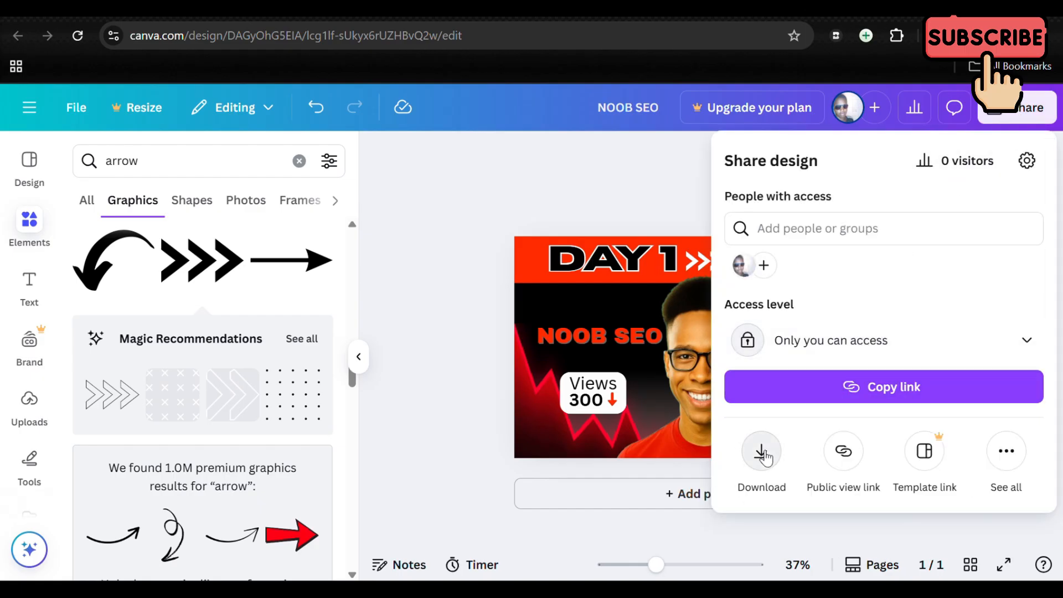
left_click(762, 451)
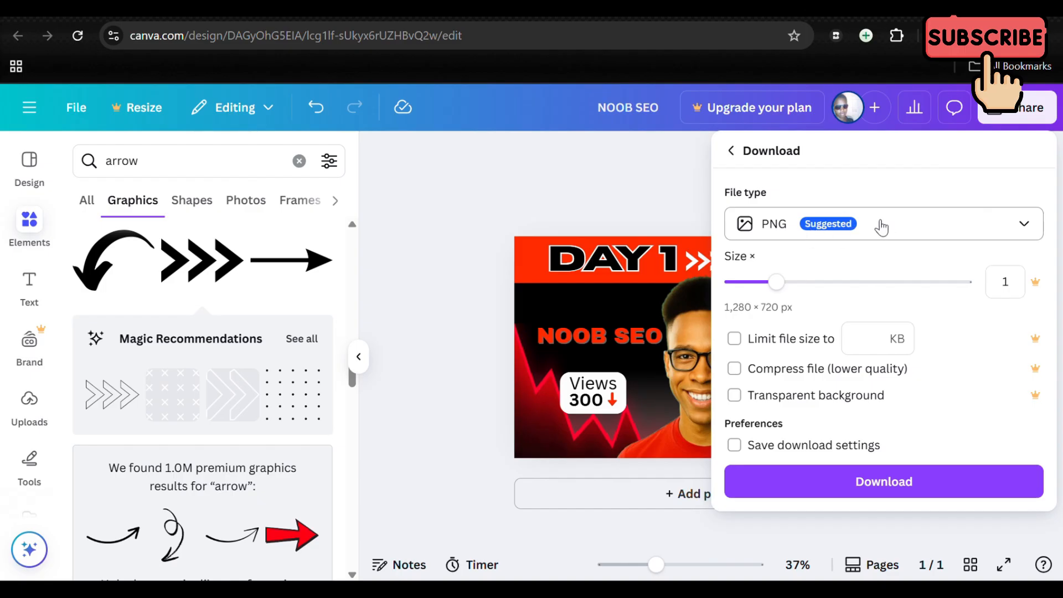
left_click(1023, 227)
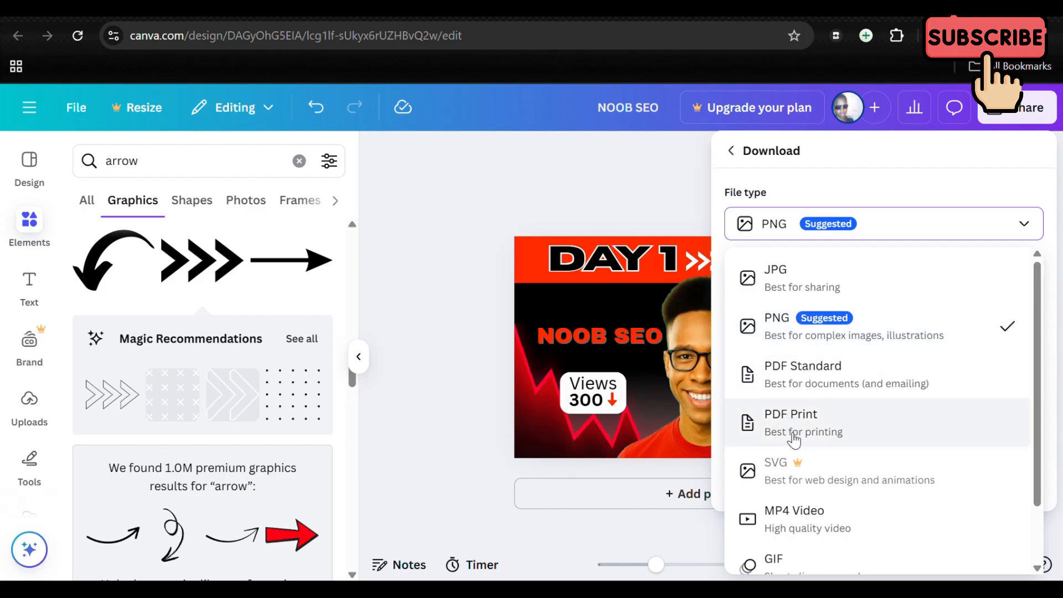
scroll(836, 478, "down", 1)
scroll(836, 476, "down", 1)
scroll(835, 470, "up", 2)
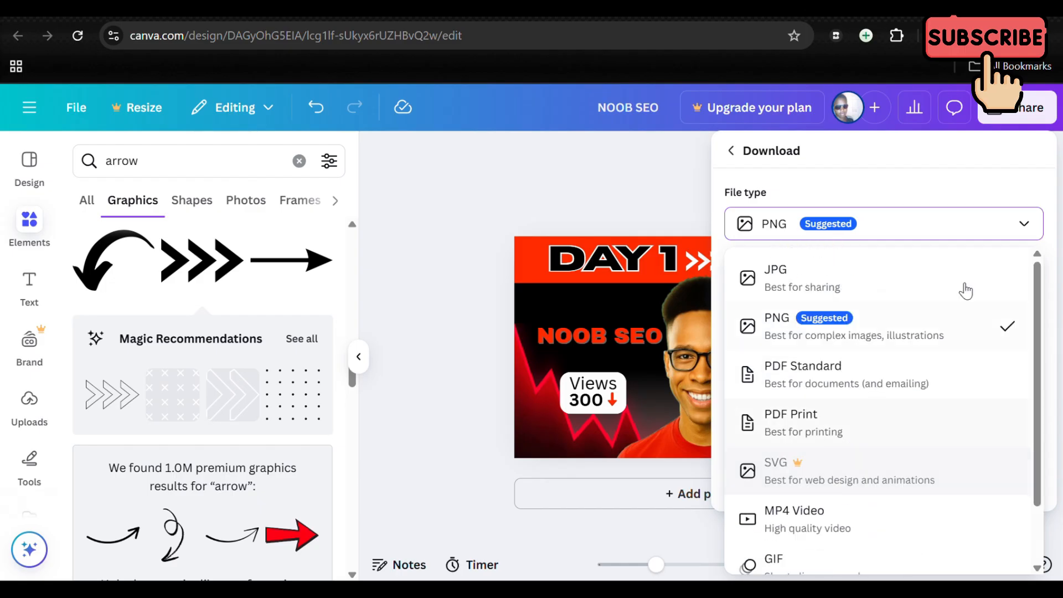
left_click(1025, 227)
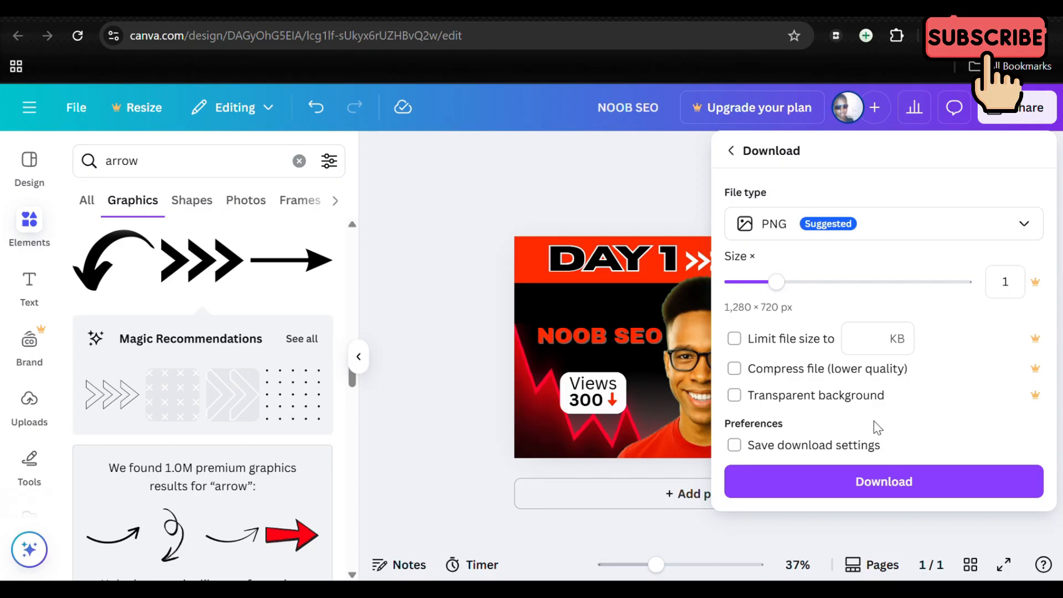
left_click(869, 482)
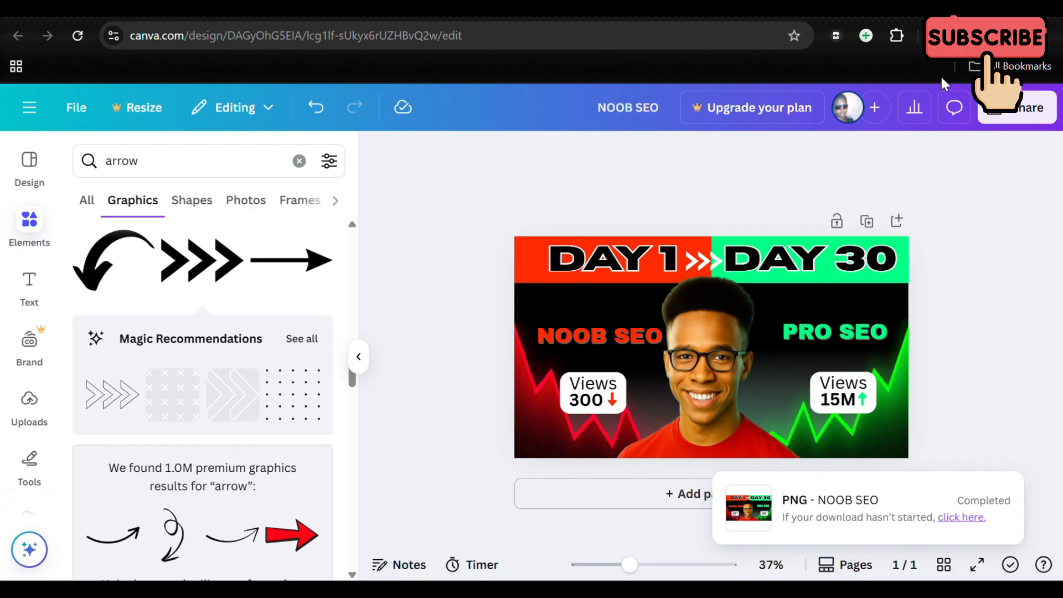
left_click(941, 36)
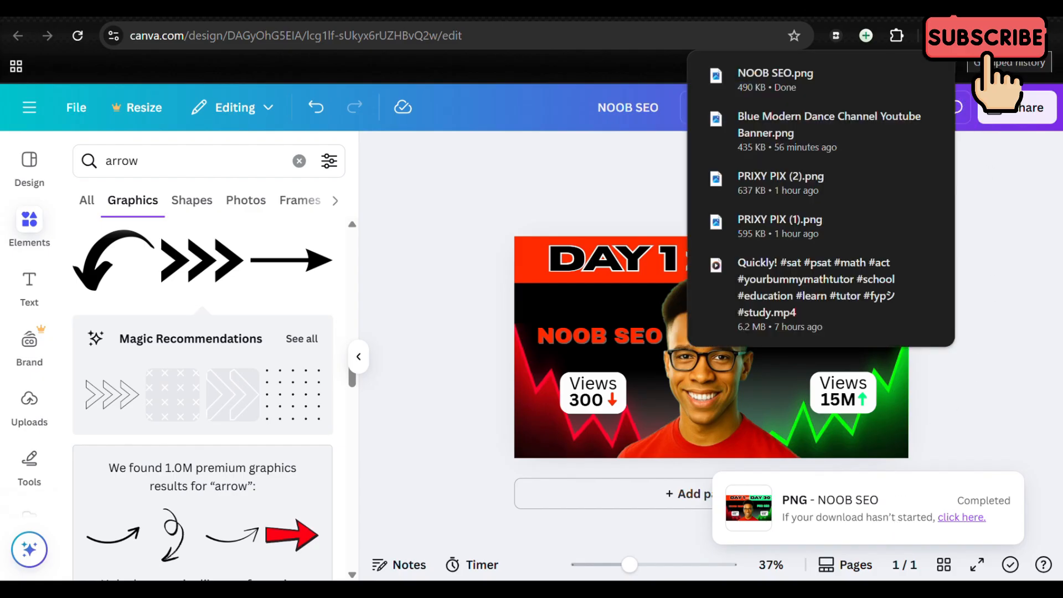
left_click(967, 213)
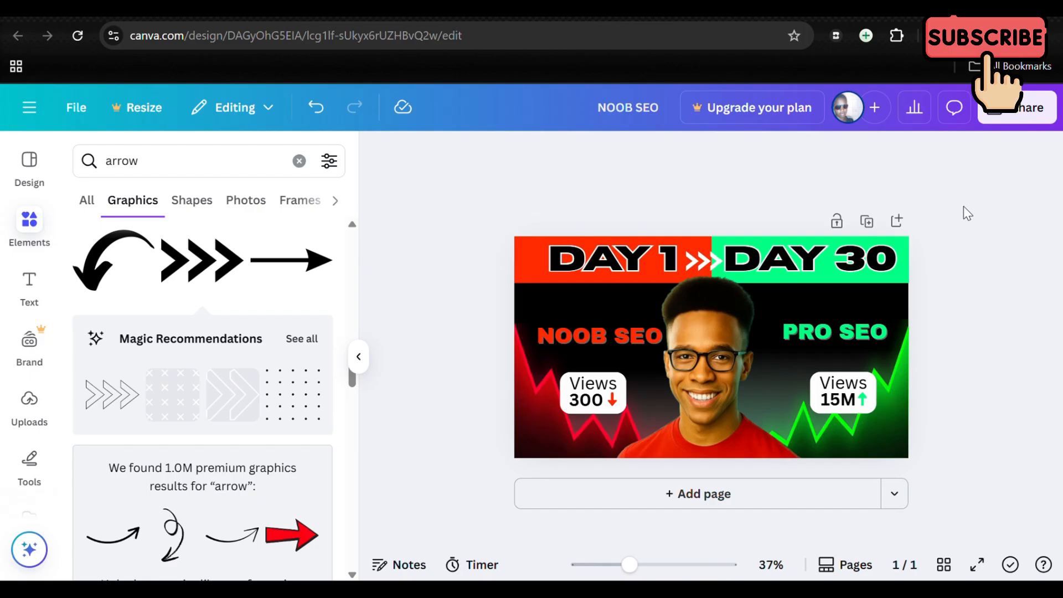